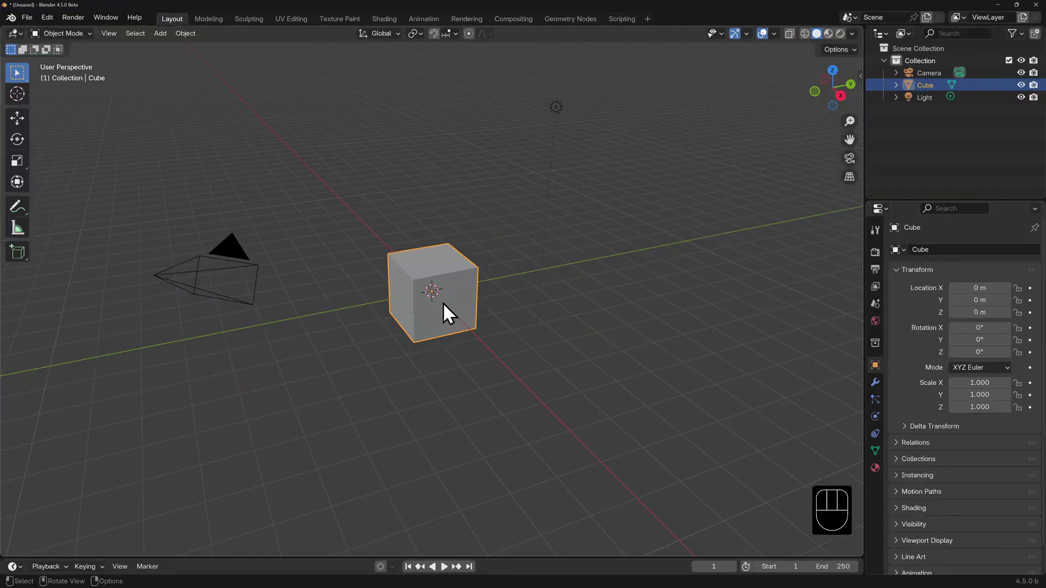
- Delete the default cube, then browse the Add menu's submenus down to Image
key("Delete")
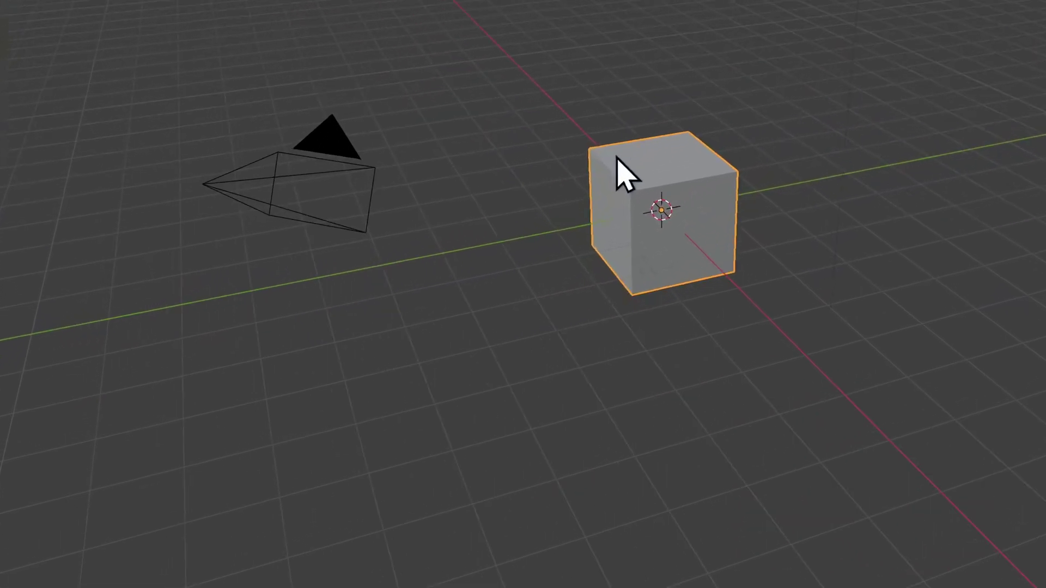
right_click(321, 139)
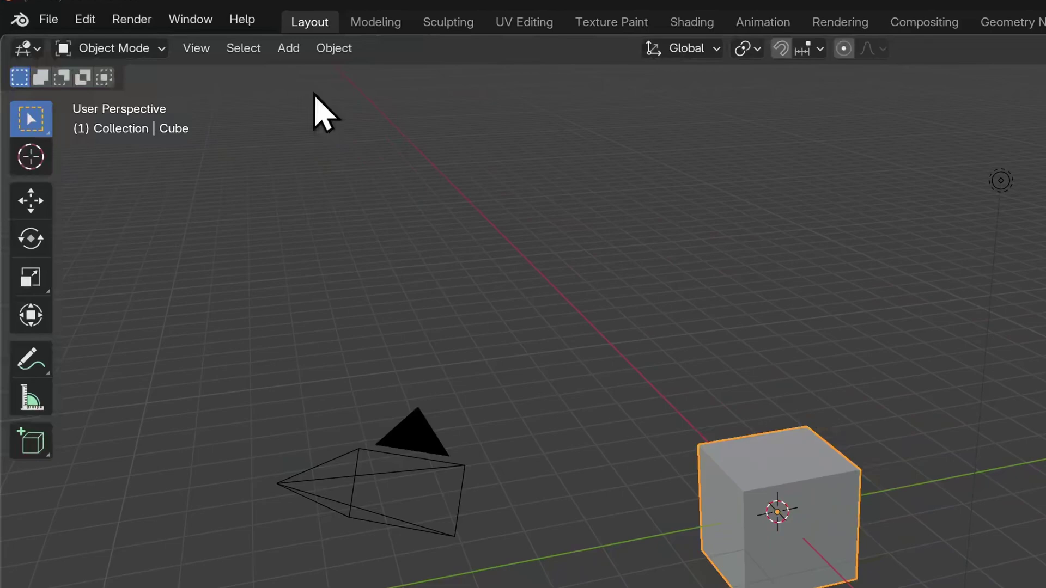
left_click(294, 55)
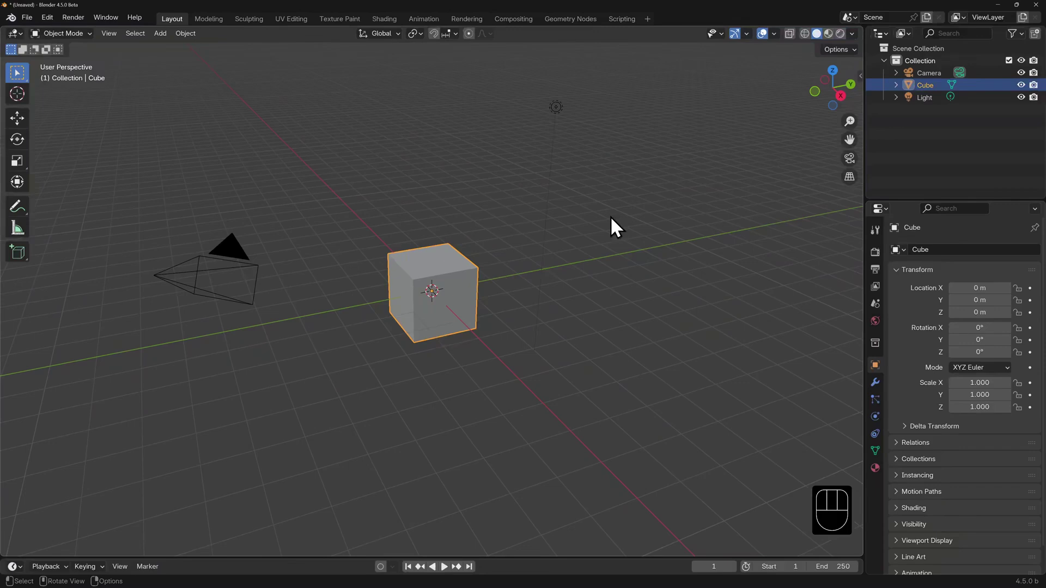
key("shift")
key("shift+a")
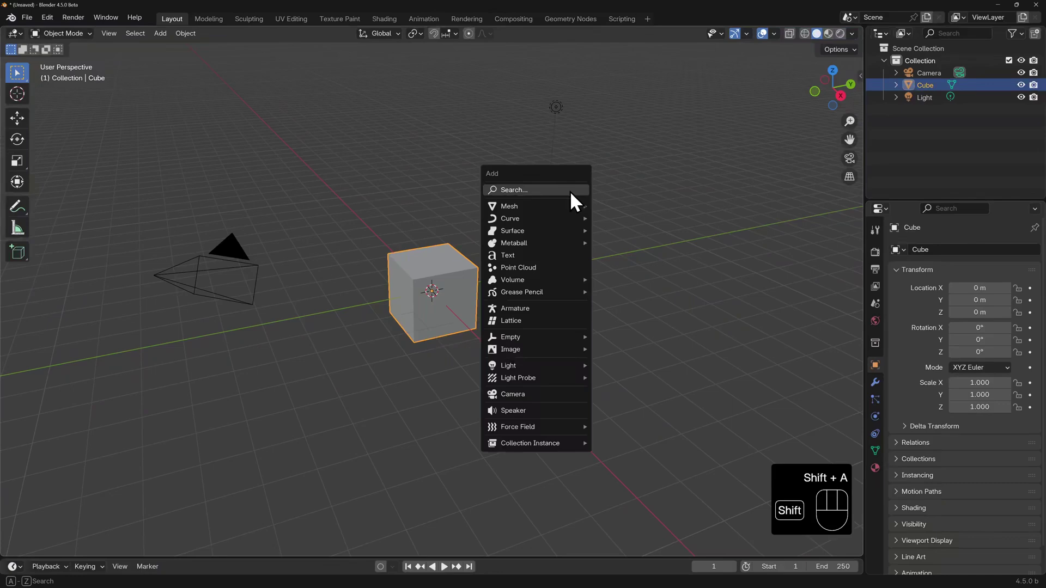
mouse_move(569, 205)
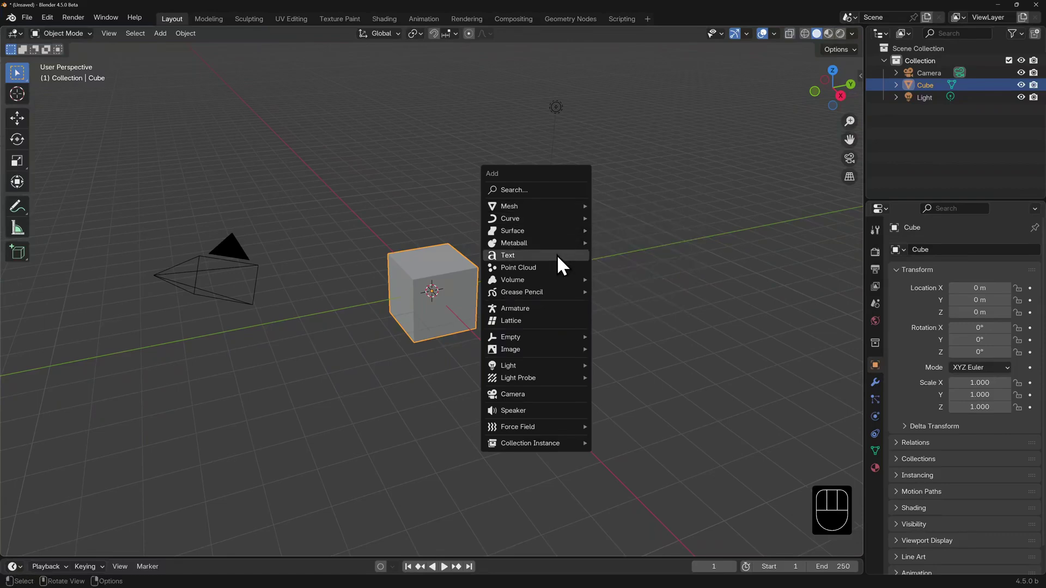
mouse_move(552, 305)
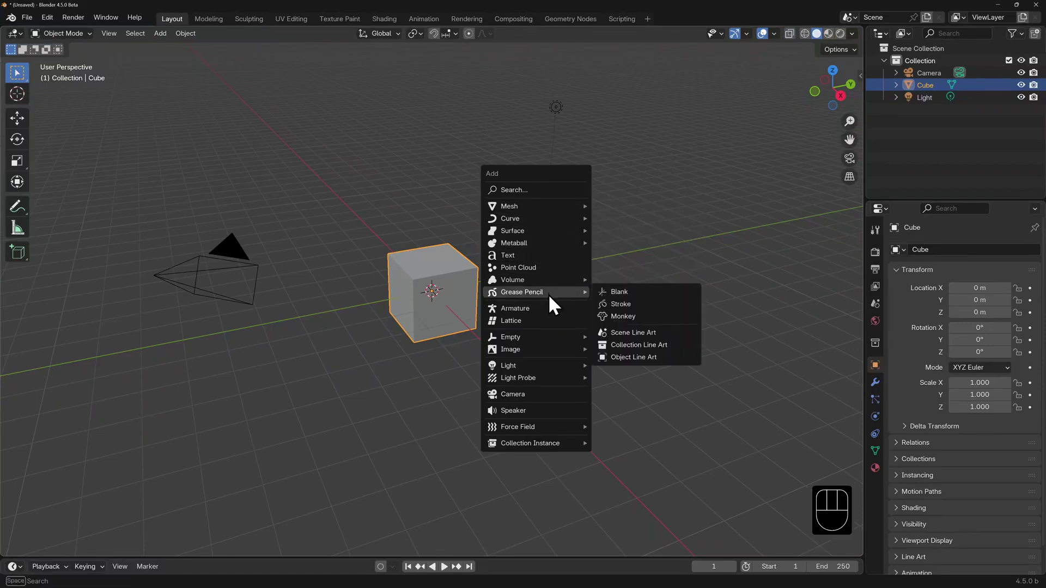
mouse_move(541, 349)
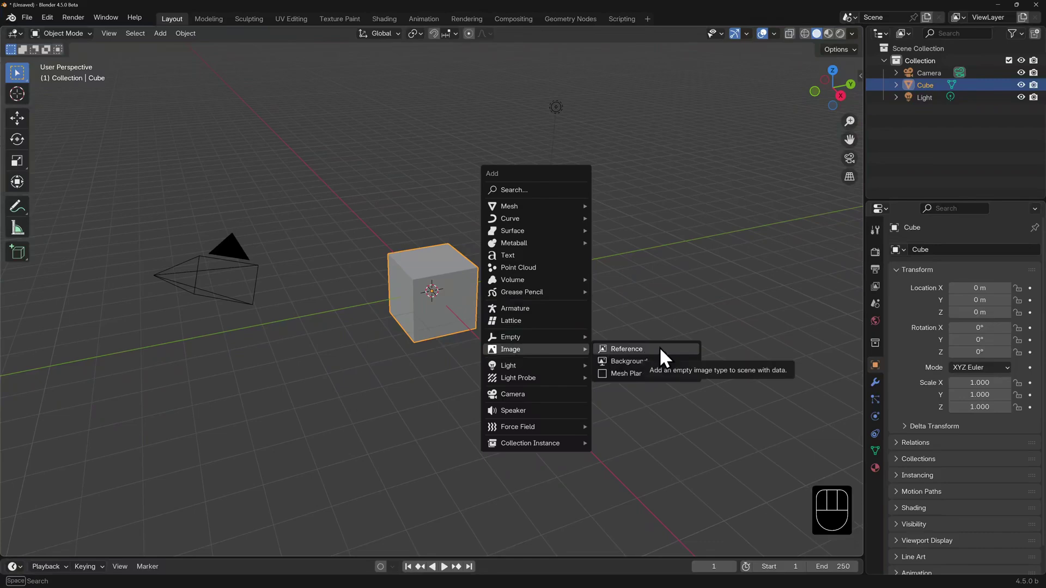
key("Escape")
key("Delete")
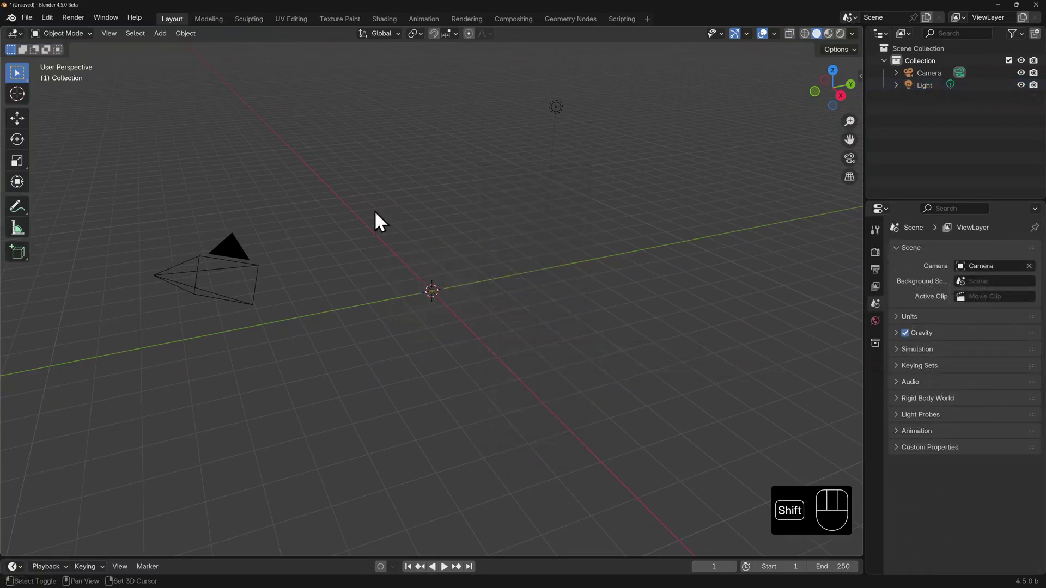
key("shift+a")
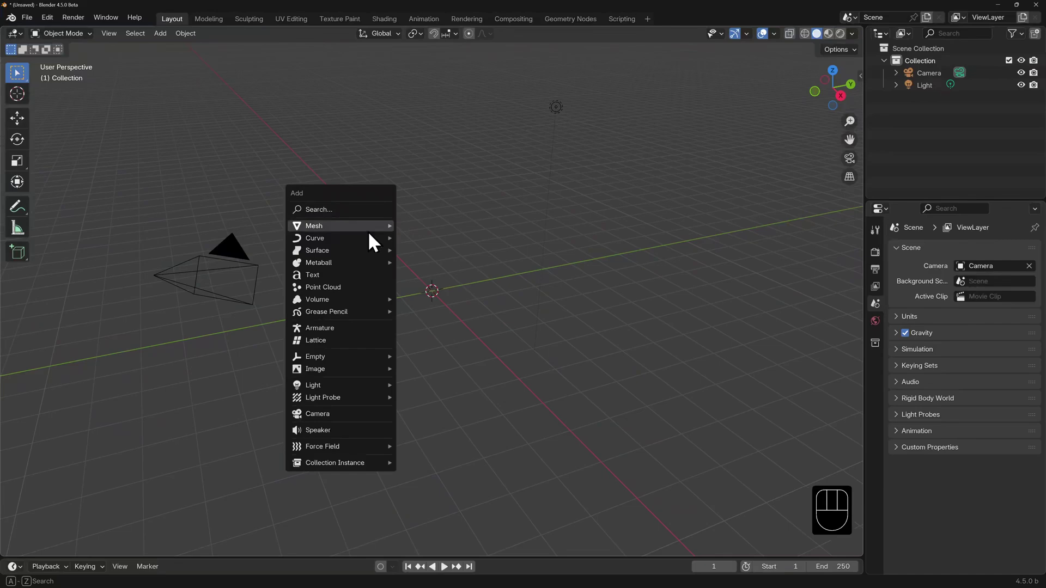
mouse_move(359, 263)
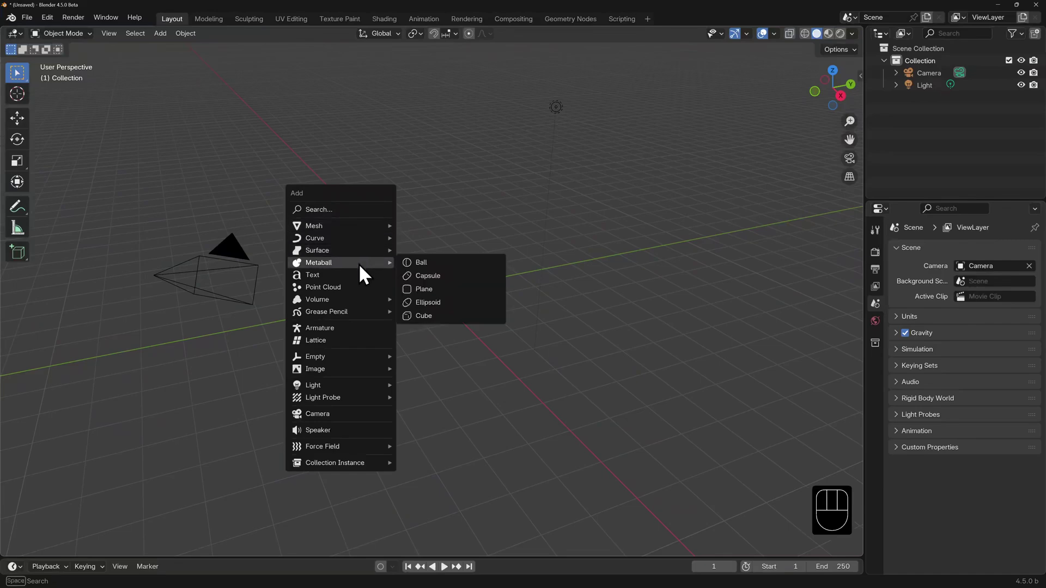
left_click(463, 262)
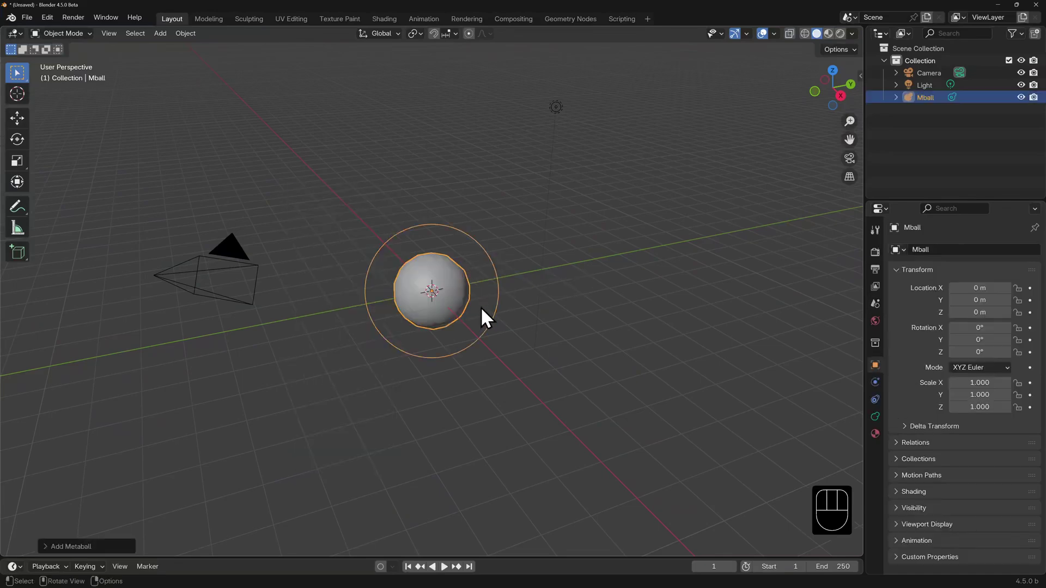
left_click(447, 306)
key("g")
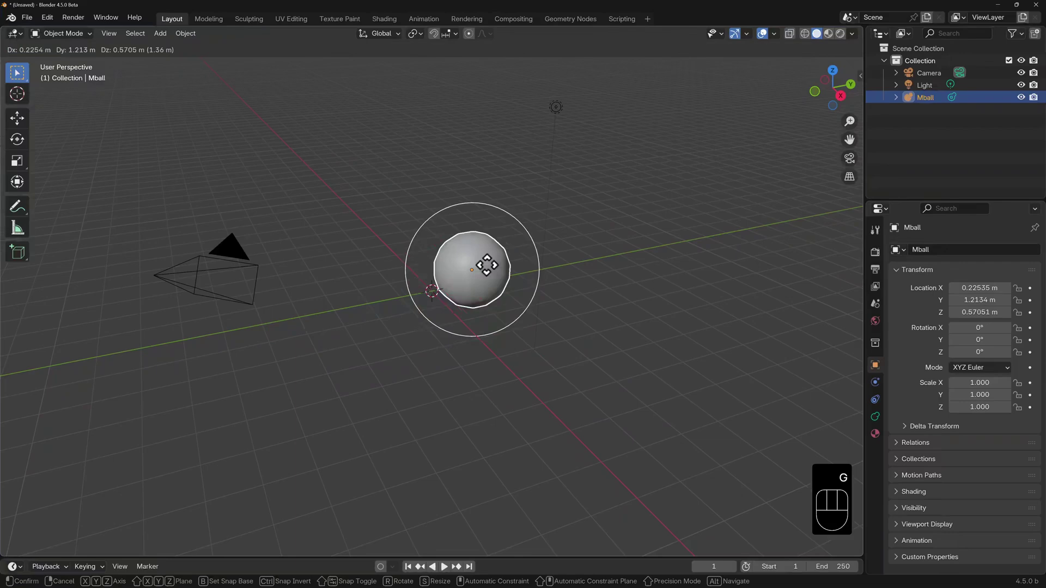
key("Escape")
key("r")
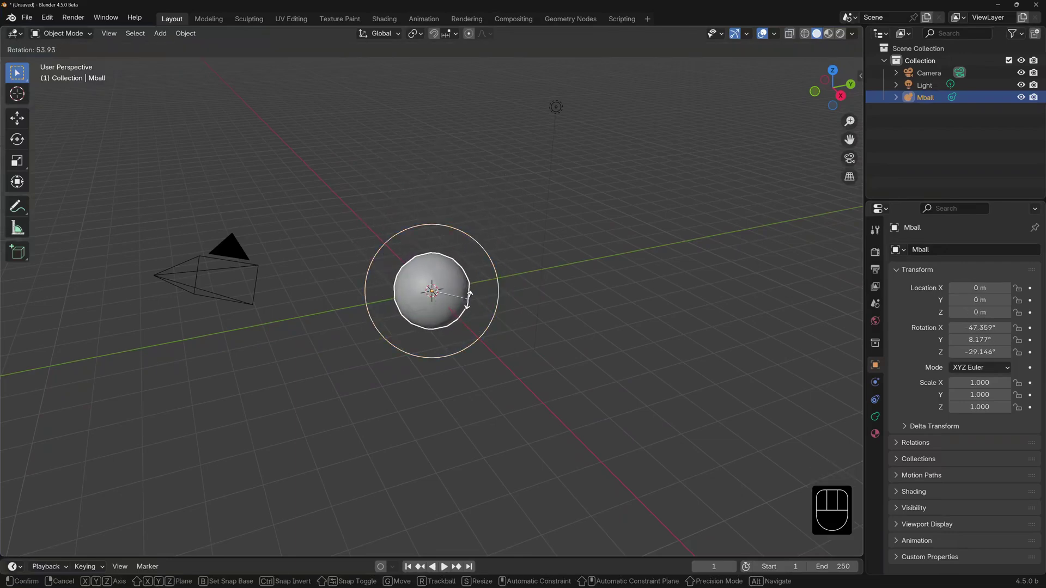
key("Escape")
key("s")
key("Escape")
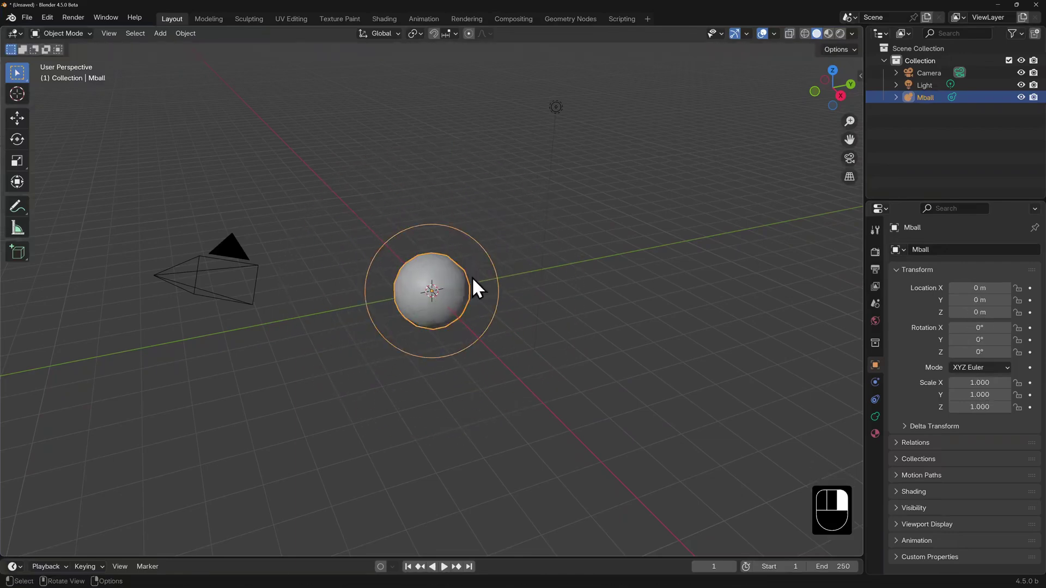
key("shift+a")
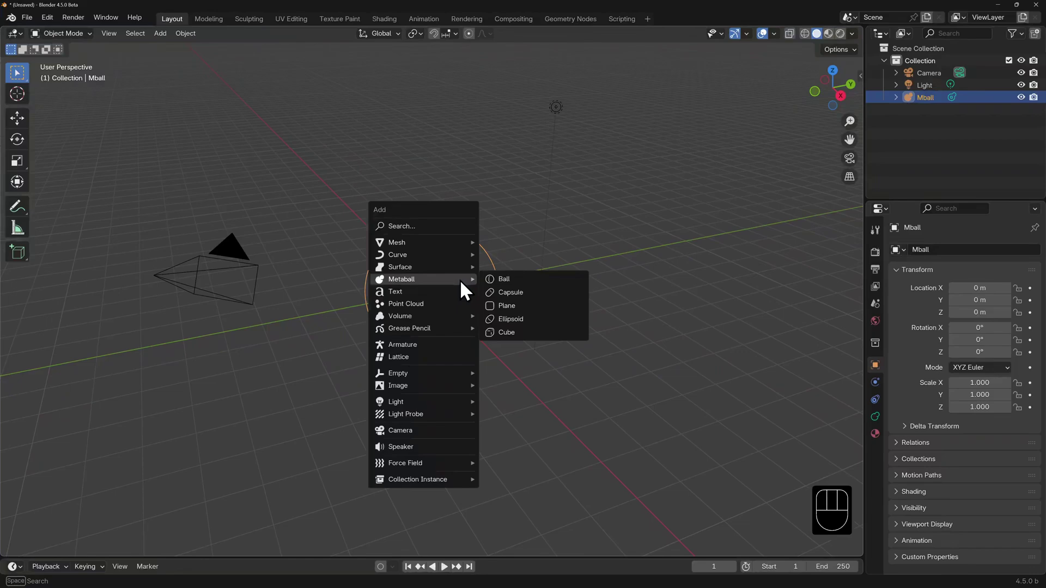
left_click(533, 281)
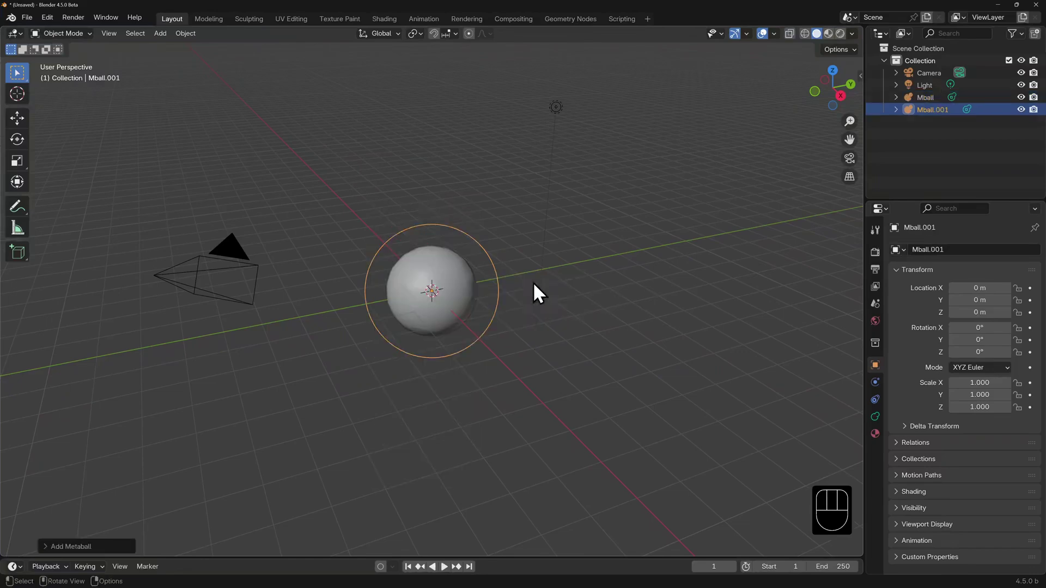
key("g")
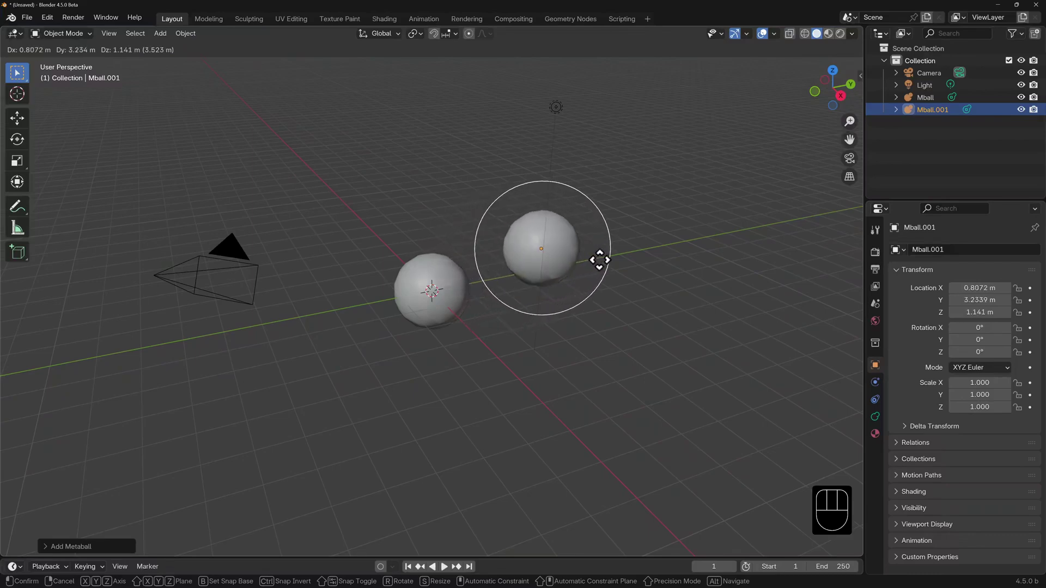
left_click(564, 266)
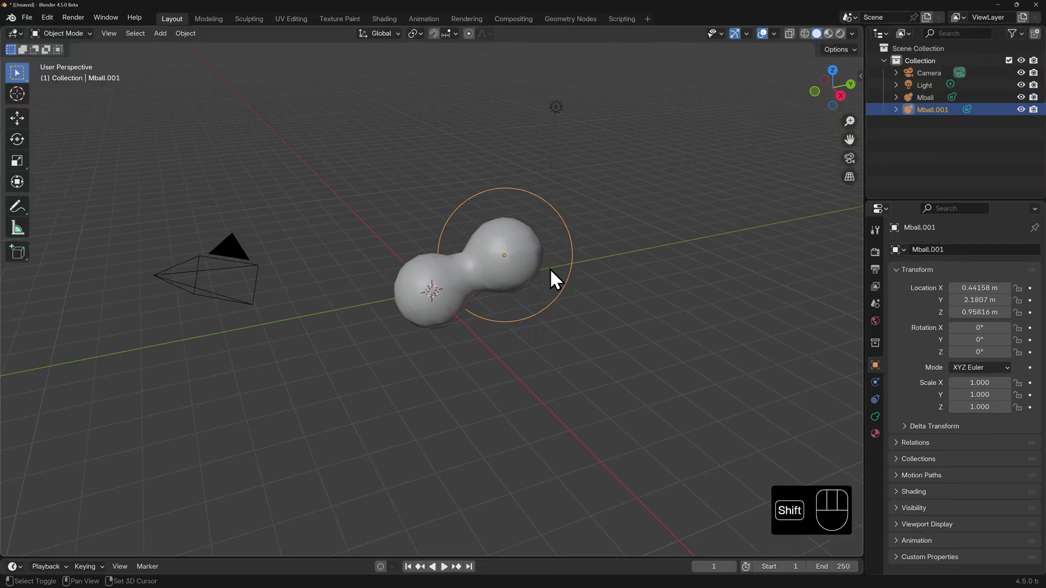
key("shift+d")
left_click(460, 218)
key("shift+a")
mouse_move(462, 216)
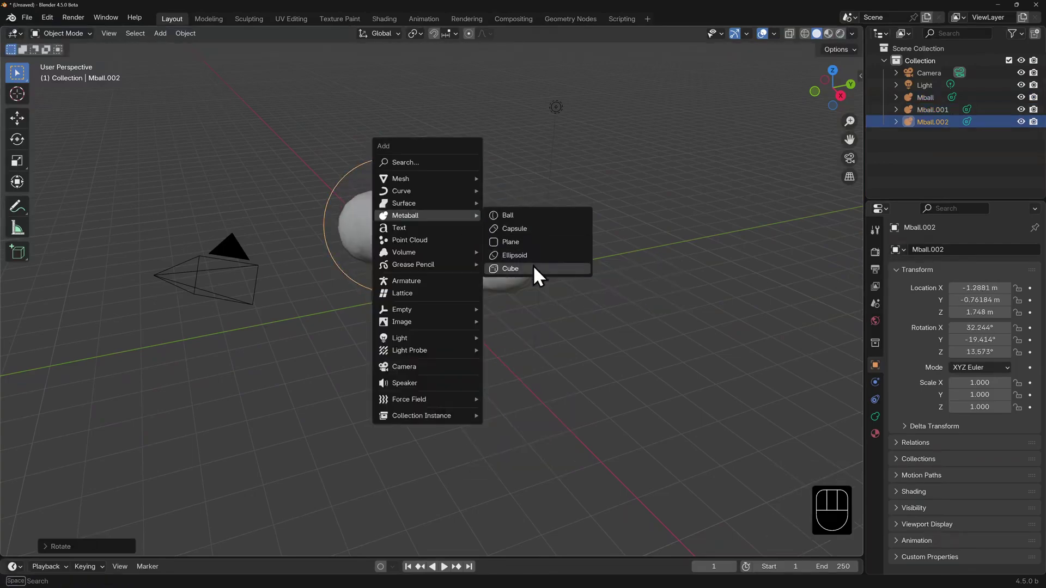
left_click(537, 271)
key("g")
left_click(607, 310)
key("r")
left_click(616, 281)
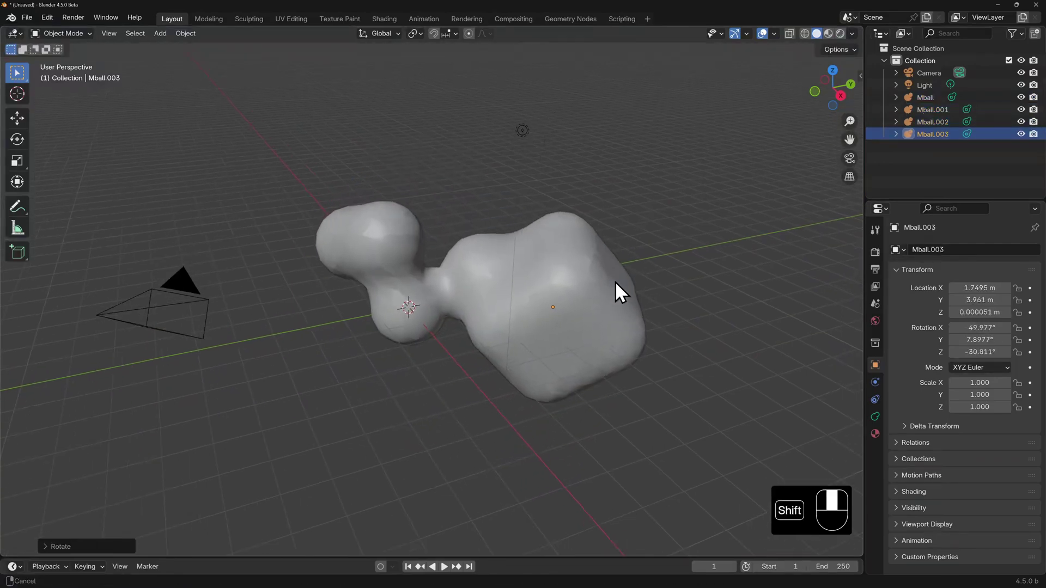
middle_click_drag(616, 281, 632, 262)
left_click(394, 217)
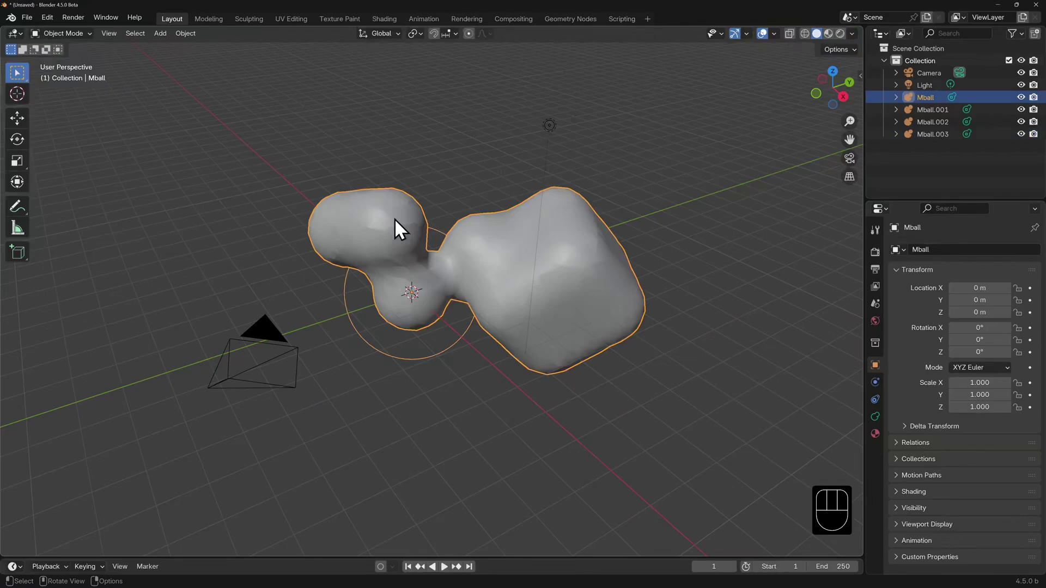
key("x")
left_click(394, 217)
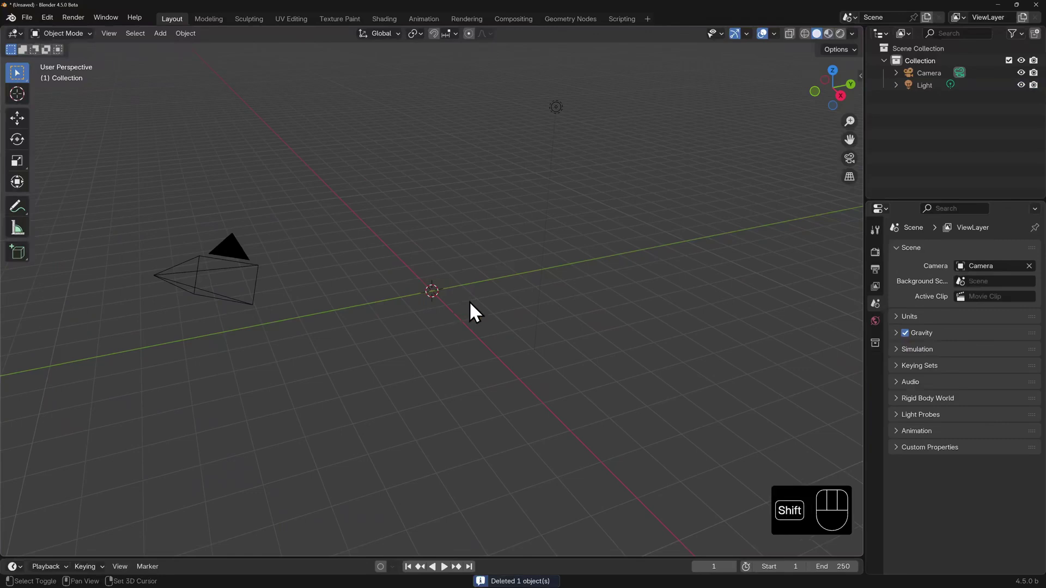
- Add a new cube mesh at the origin from the Shift+A Mesh list
key("shift+a")
mouse_move(467, 221)
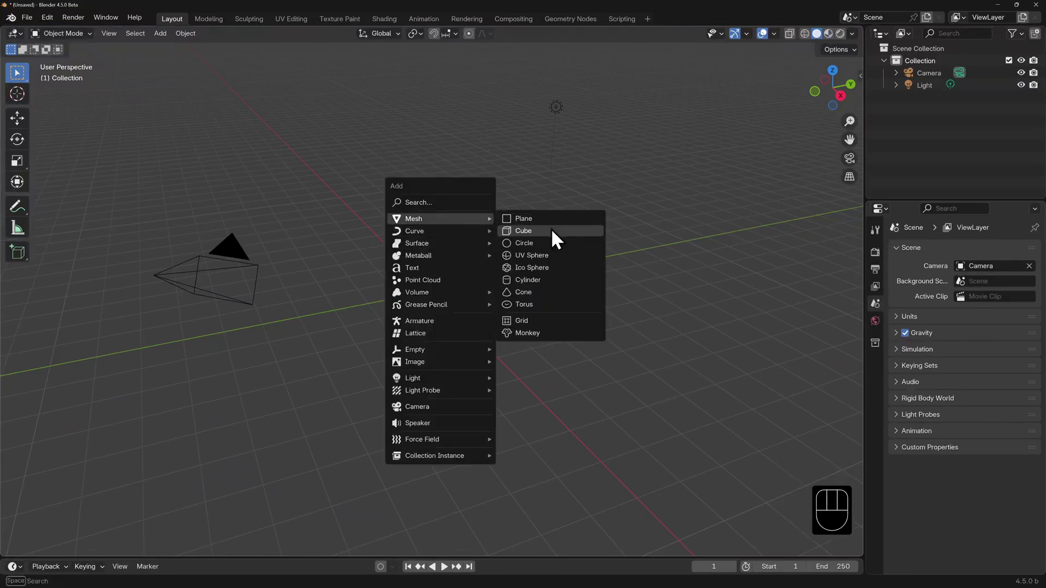
left_click(551, 230)
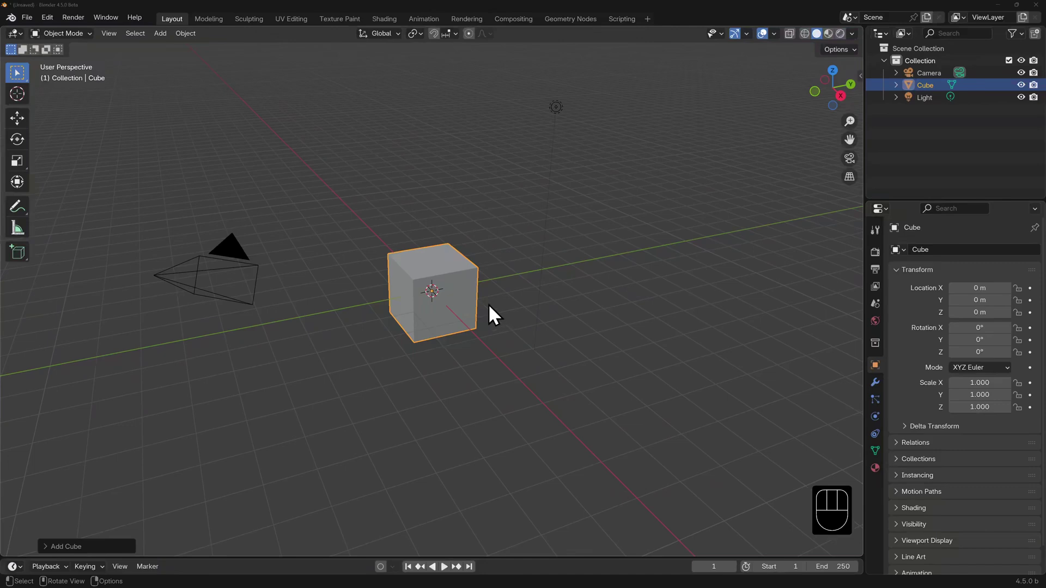
- Place the 3D cursor on the grid and on the cube's front face
left_click(19, 96)
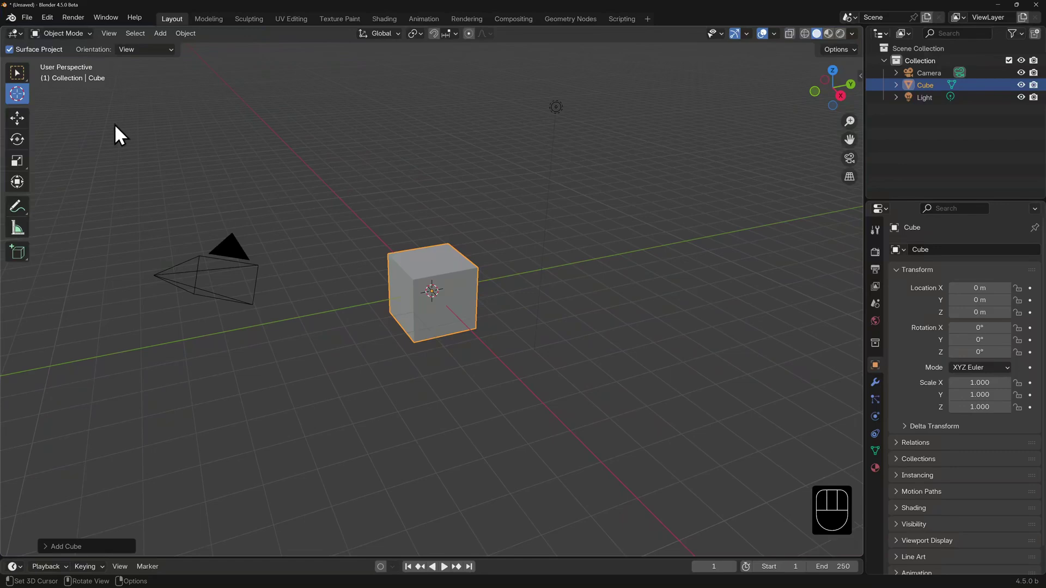
left_click(594, 196)
left_click(22, 74)
key("shift")
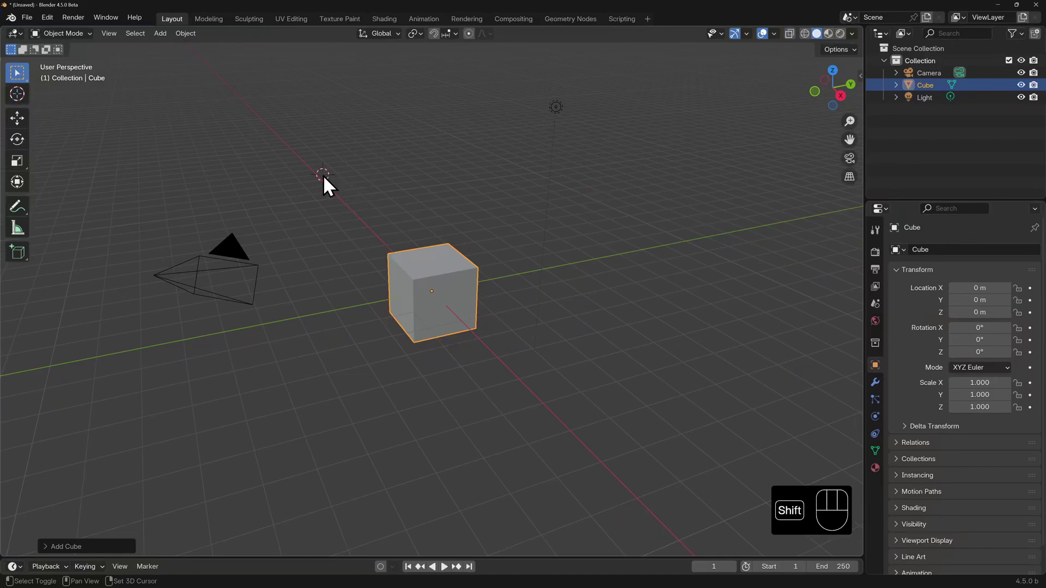
right_click(609, 243, "shift")
scroll(472, 308, "up", 4)
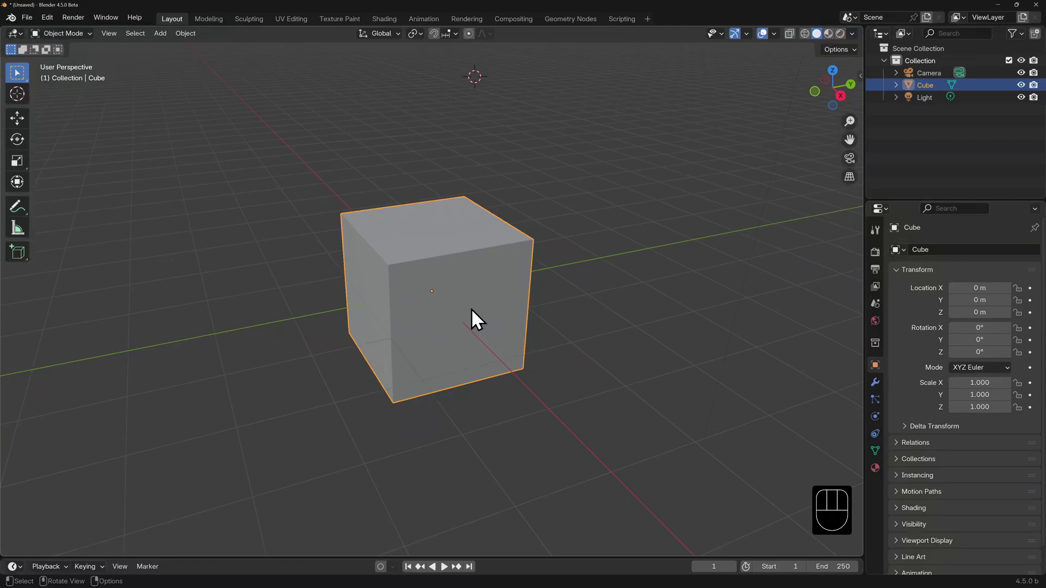
right_click(471, 308, "shift")
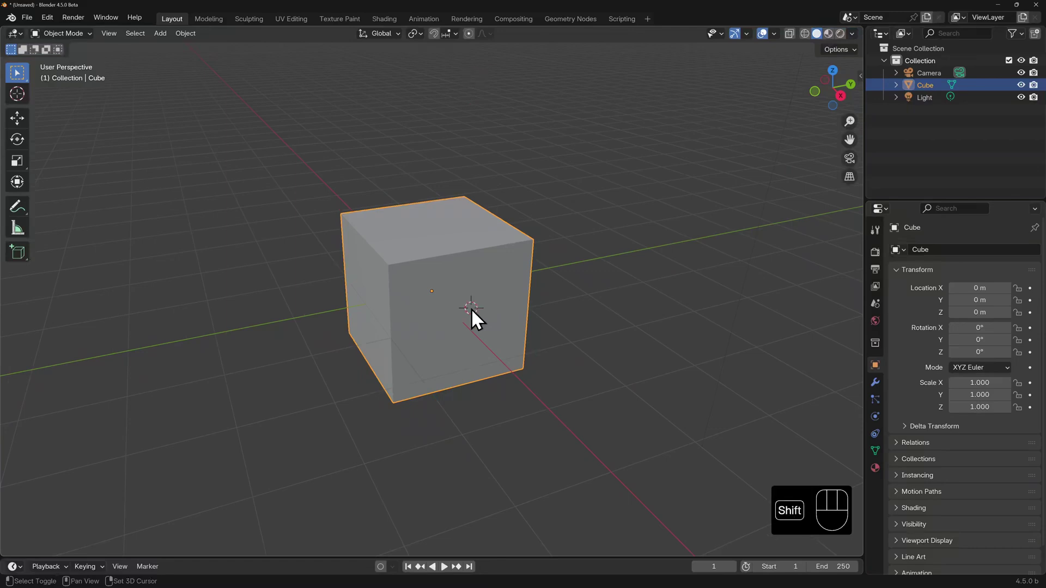
middle_click_drag(360, 313, 613, 233)
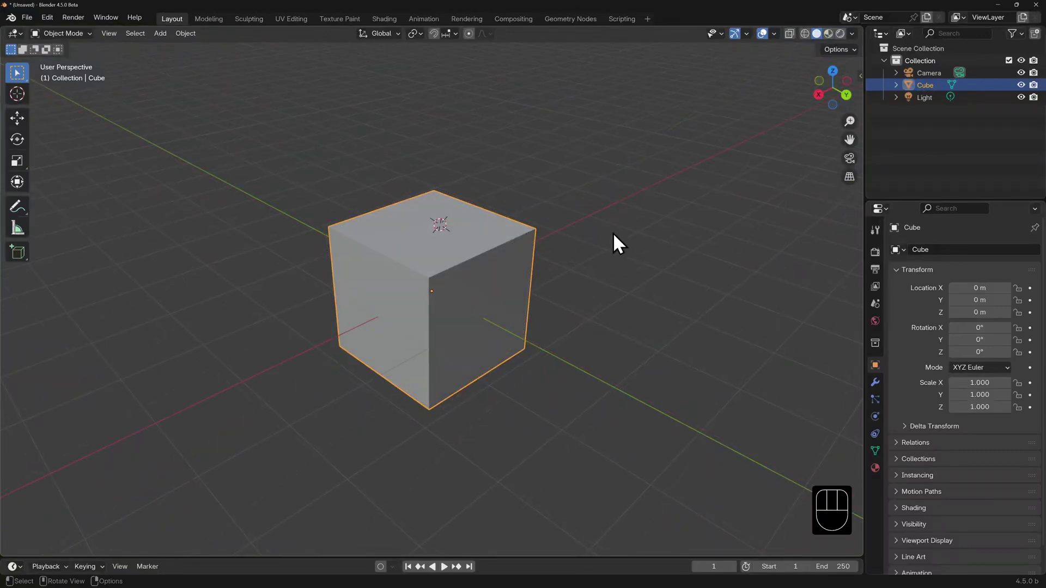
- Snap the 3D cursor back to world origin, then onto the selected light
key("shift+s")
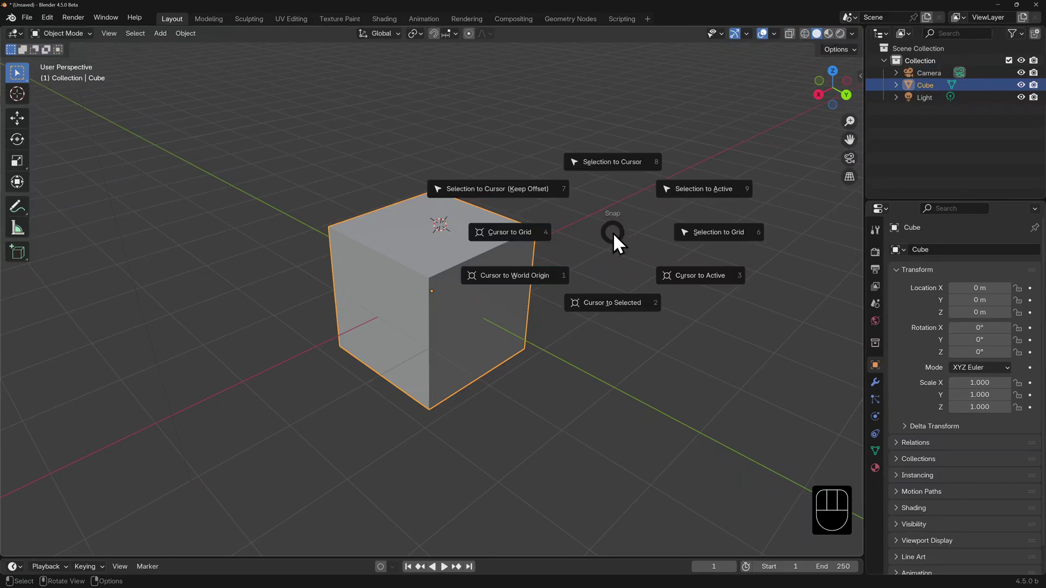
left_click(544, 273)
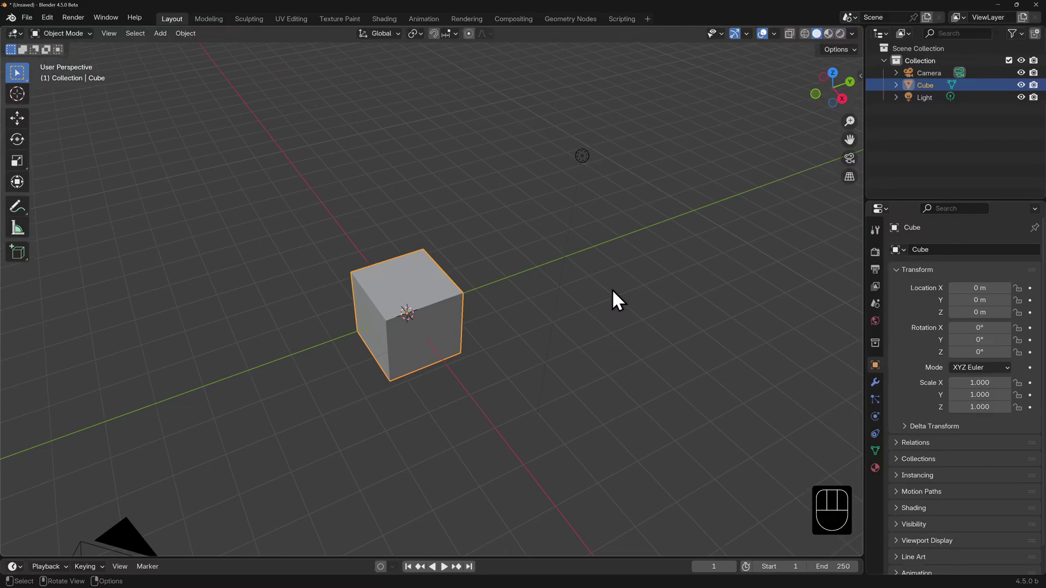
left_click(582, 158)
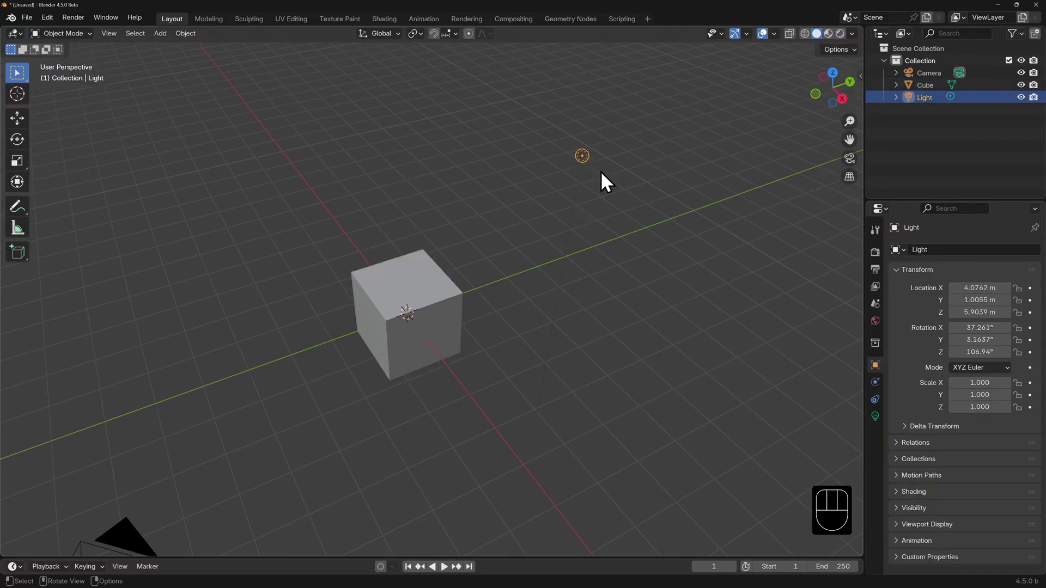
key("shift+s")
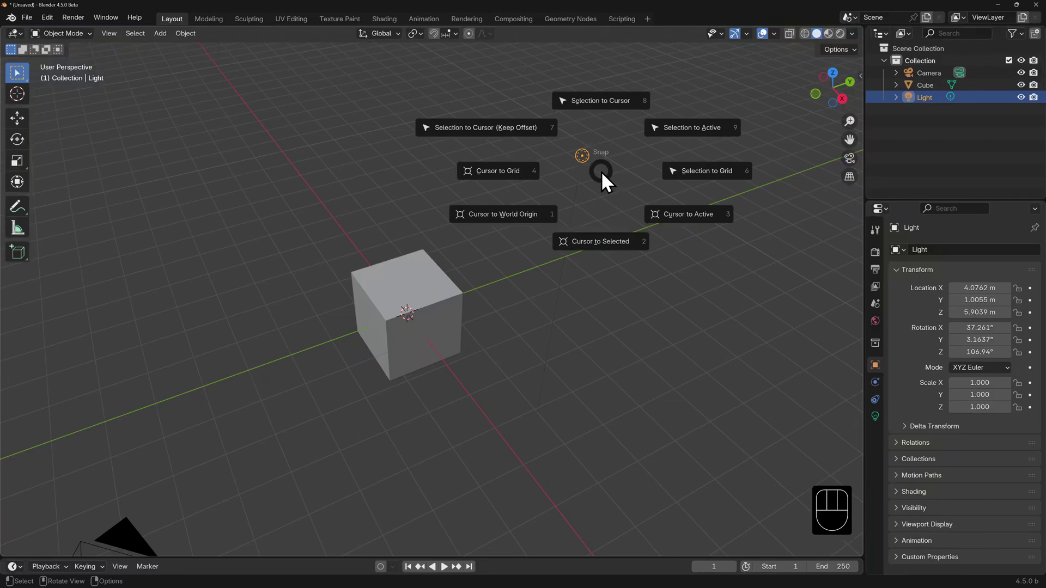
left_click(614, 239)
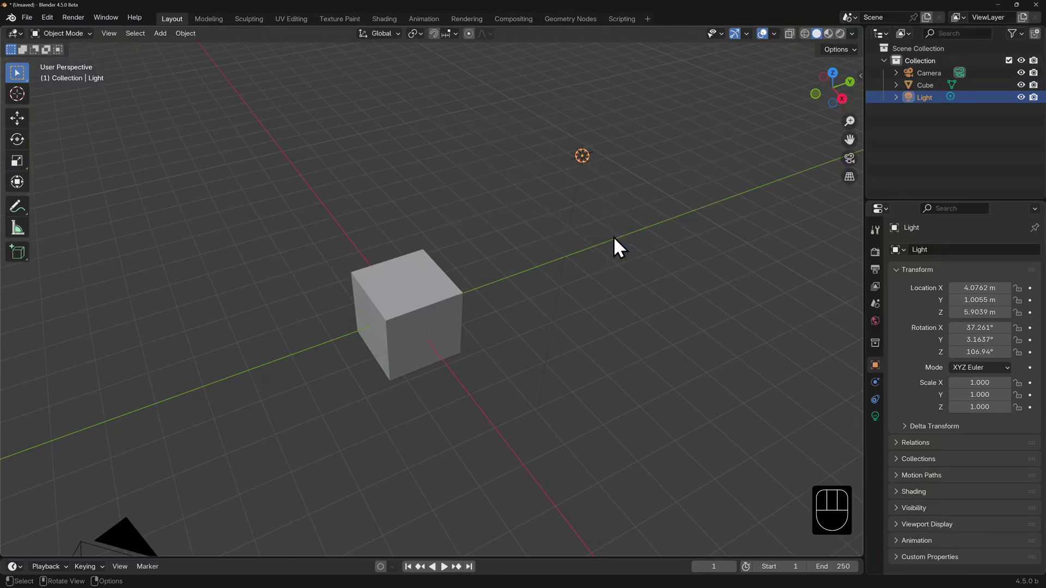
- Add the camera as active and snap the 3D cursor to it
middle_click_drag(613, 236, 425, 292)
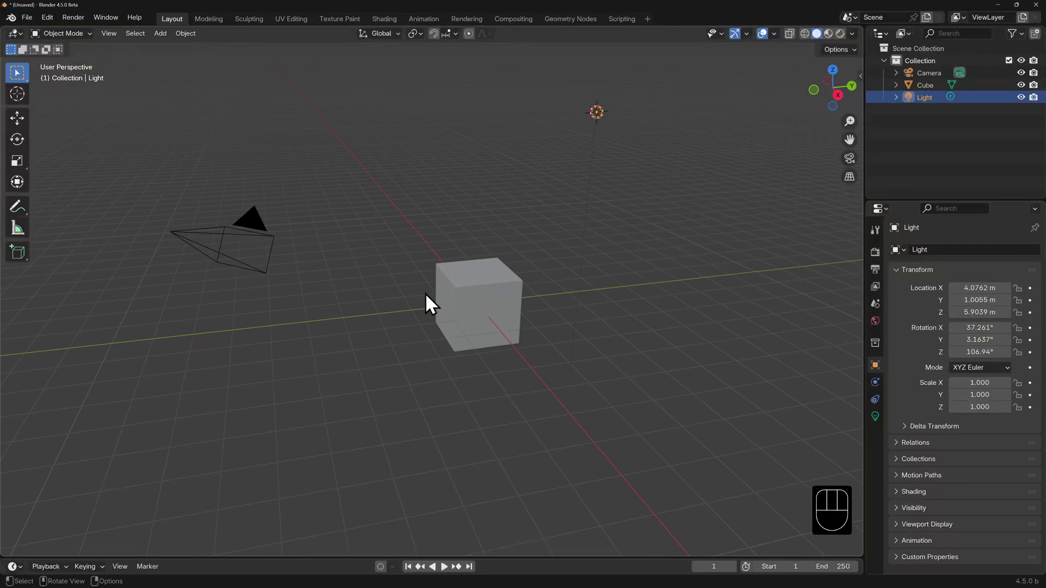
left_click(254, 215, "shift")
key("shift+s")
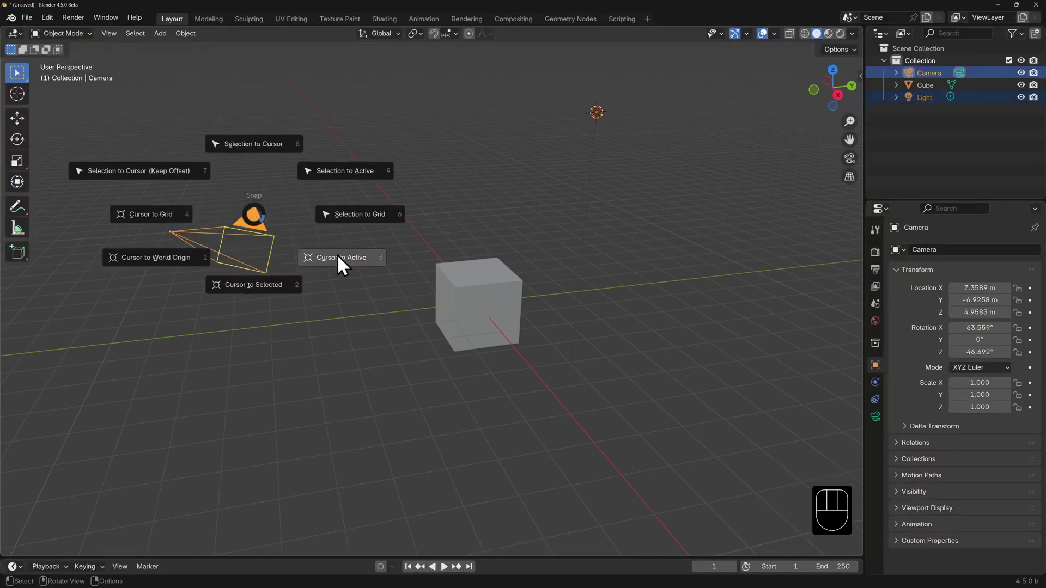
left_click(338, 262)
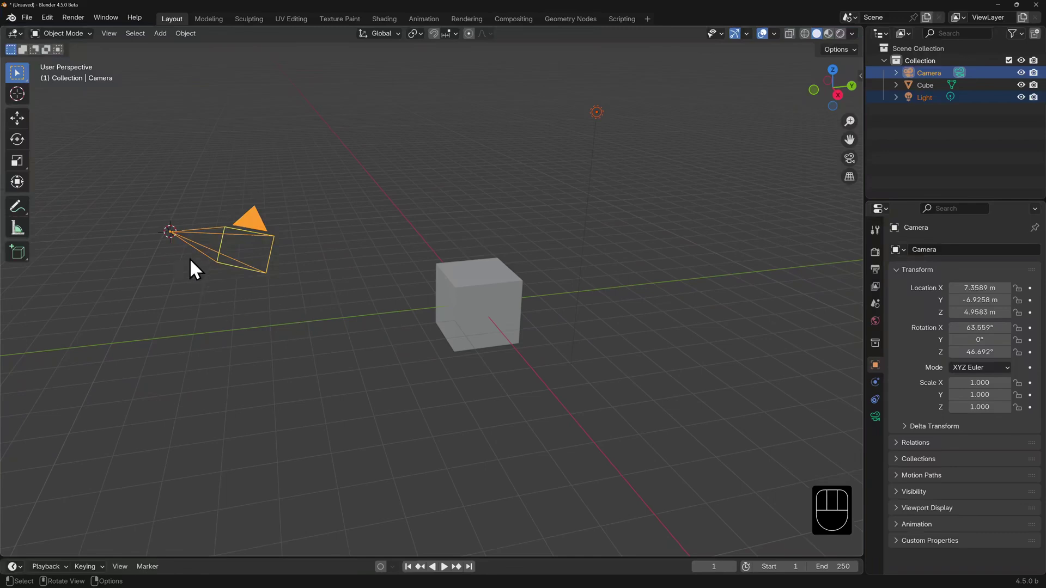
middle_click_drag(190, 260, 354, 277)
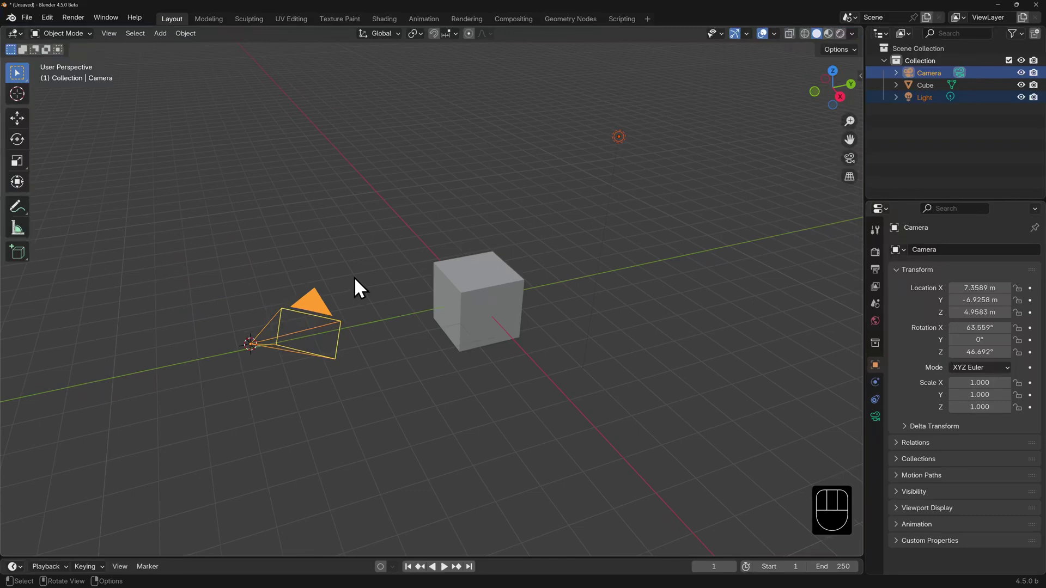
- Place the 3D cursor above-left of the cube, snap the camera there, then undo
key("shift")
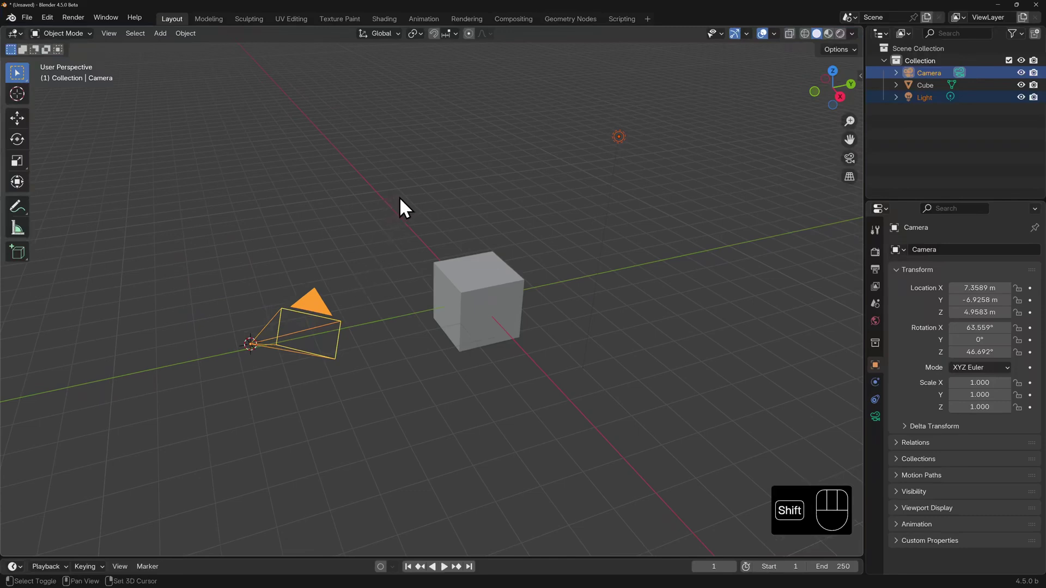
right_click(399, 199, "shift")
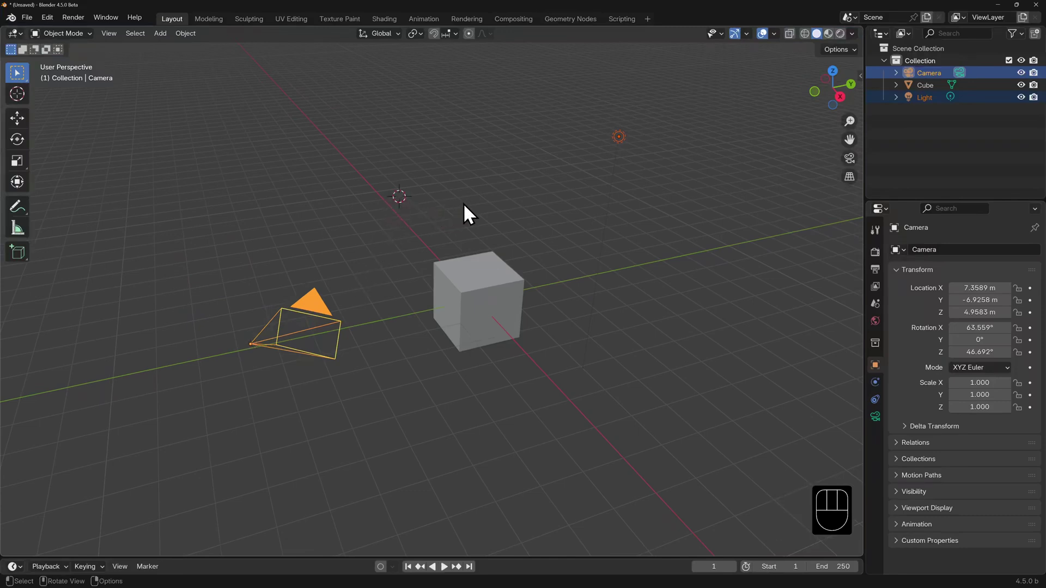
key("shift+s")
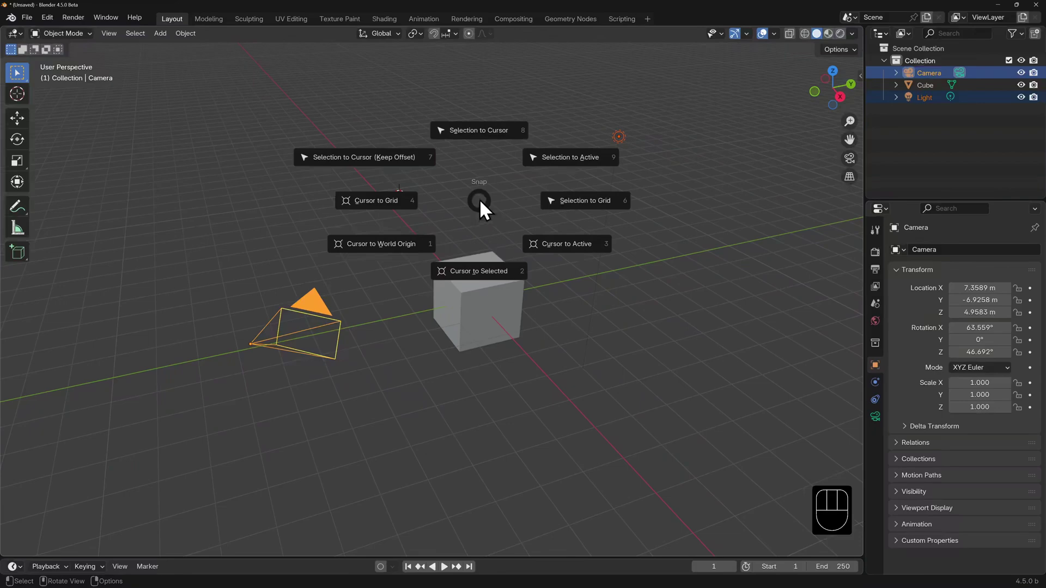
left_click(504, 131)
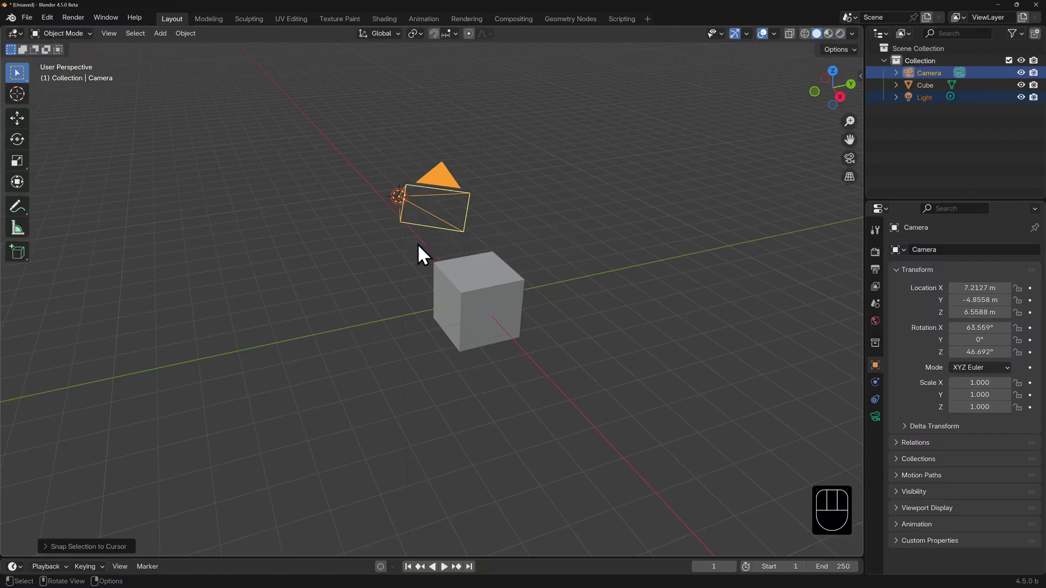
key("ctrl+z")
- Snap camera and light to the cursor with Keep Offset and expand the snap's options
key("shift+s")
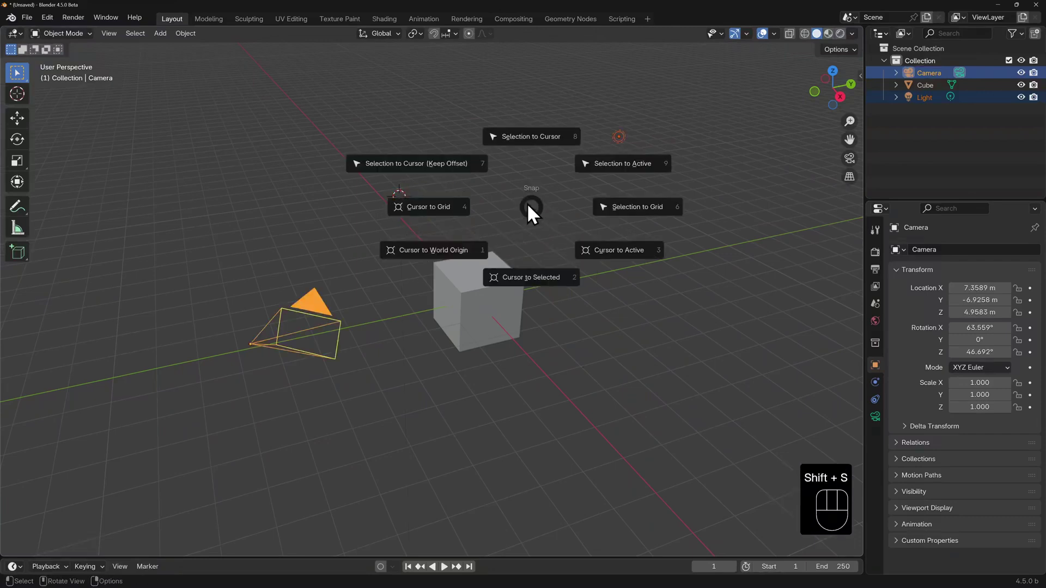
left_click(474, 170)
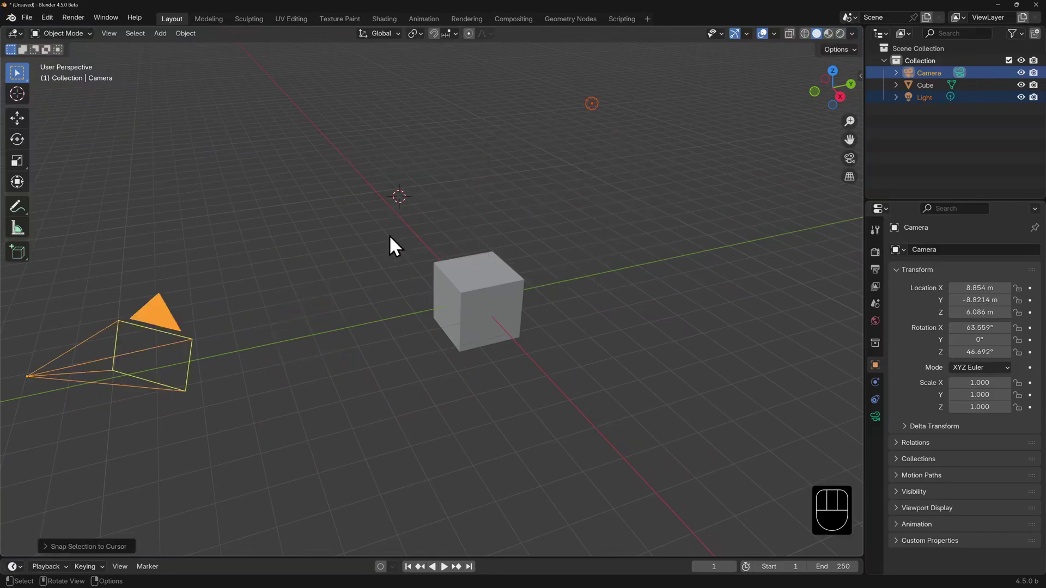
middle_click_drag(303, 252, 350, 241, "shift")
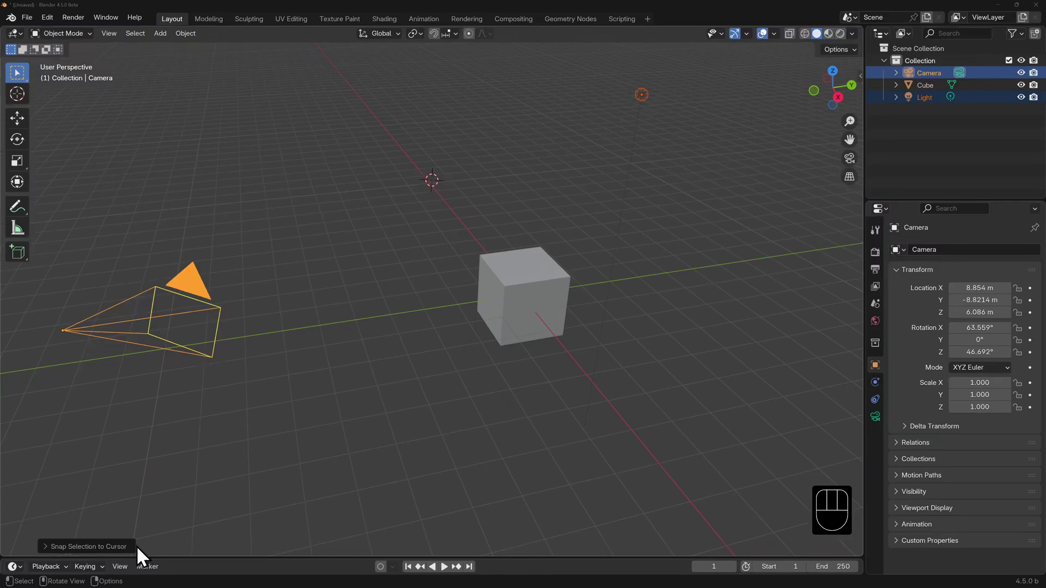
left_click(46, 548)
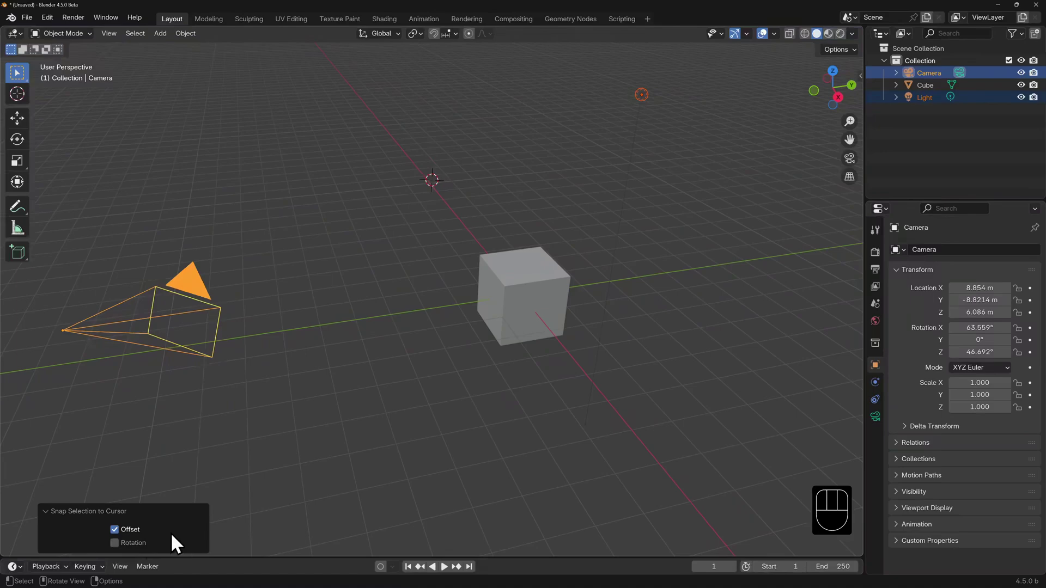
- Place the 3D cursor left of the cube and add a new cube there
middle_click_drag(171, 532, 354, 215)
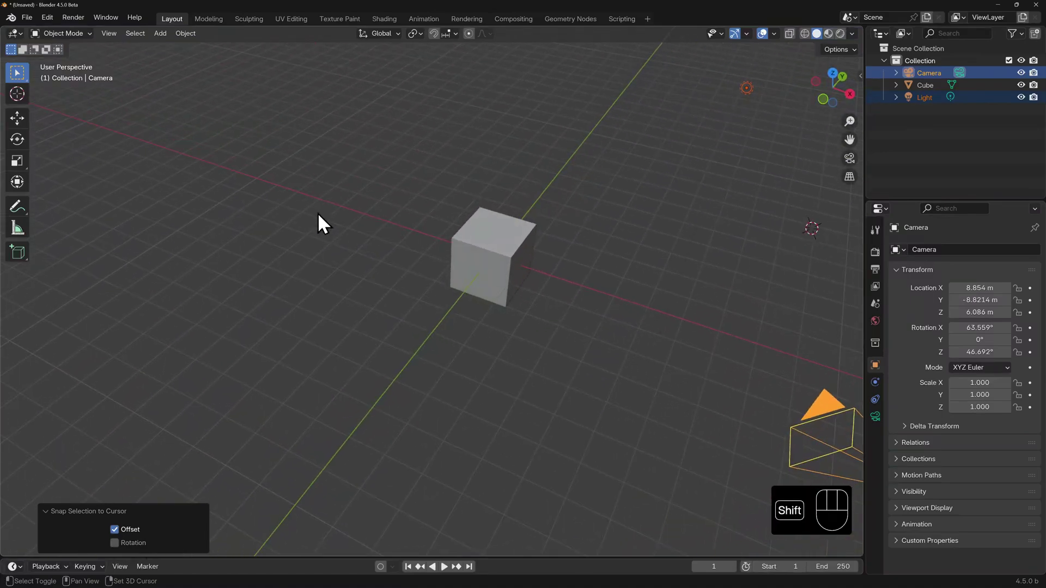
right_click(317, 213, "shift")
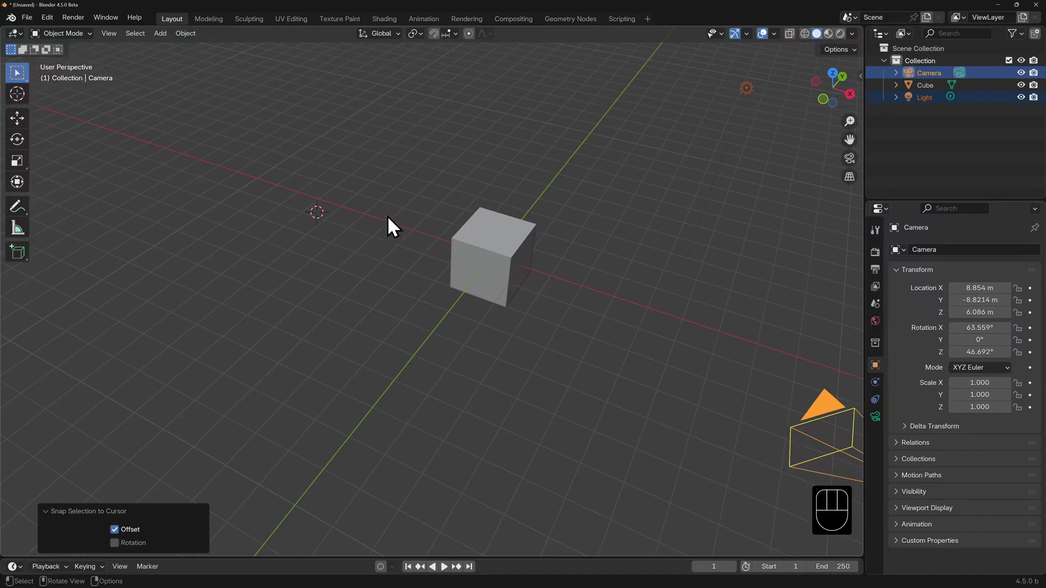
key("shift+a")
mouse_move(388, 216)
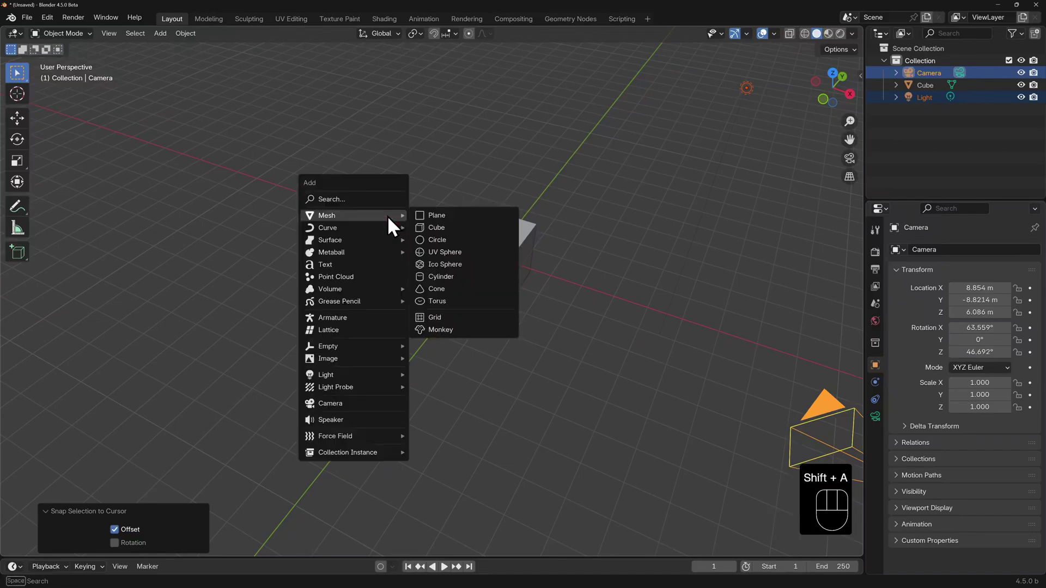
left_click(452, 229)
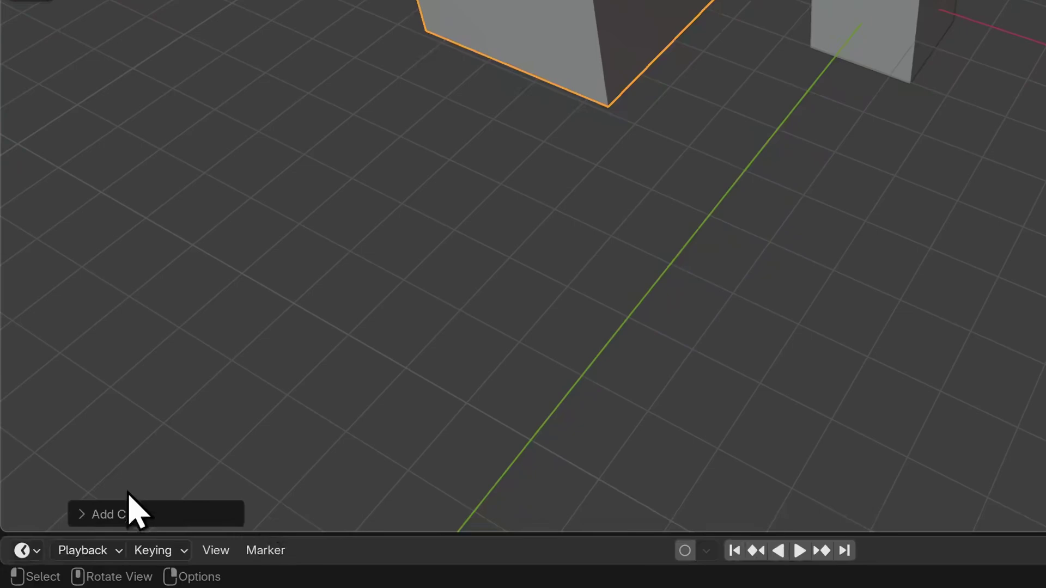
- Set the new cube to size 1.54 m, shift X, rotate Y 33.5° and Z -26.9°
left_click(82, 515)
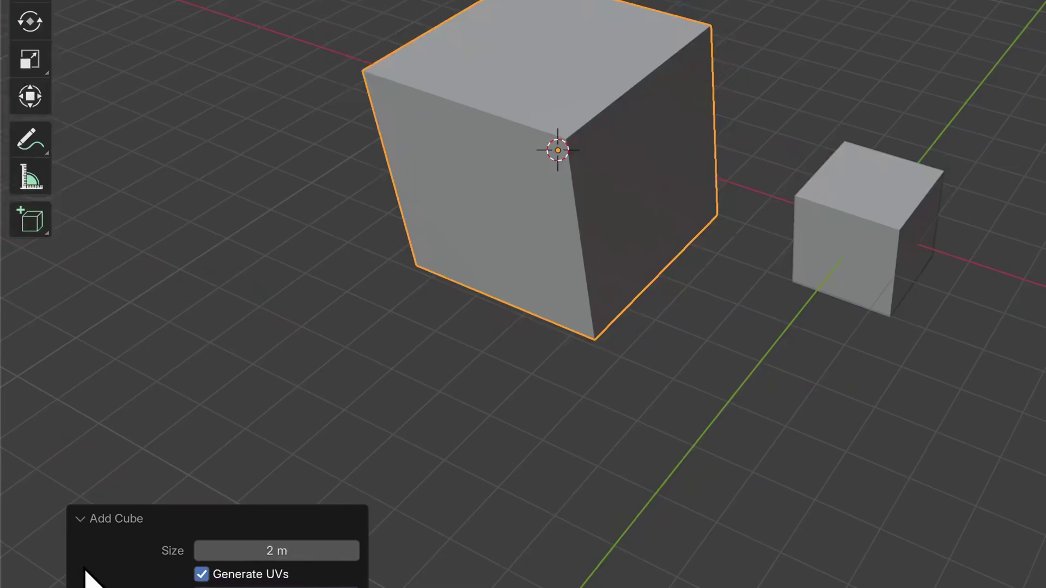
left_click_drag(297, 560, 289, 560)
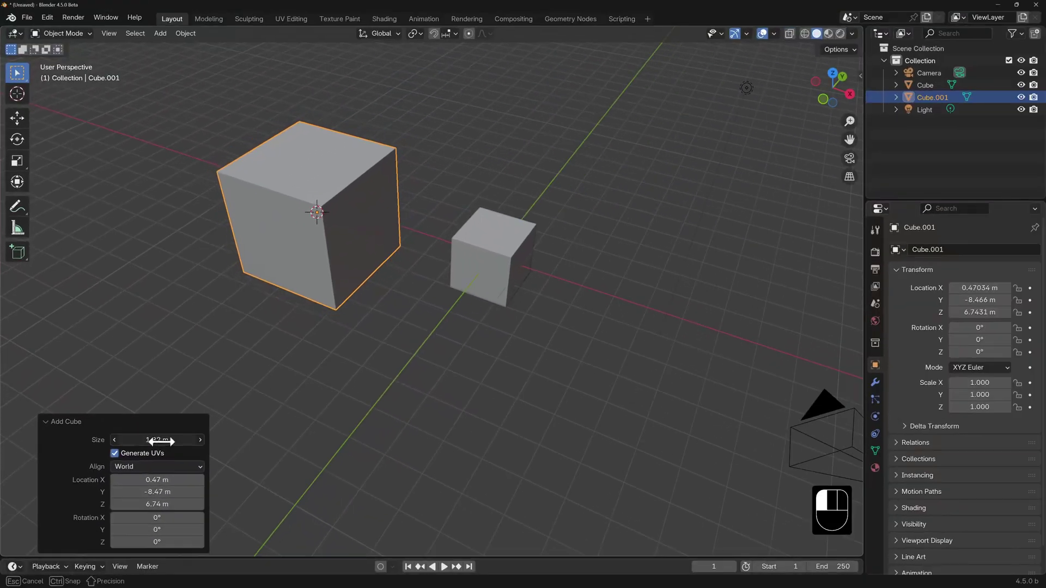
left_click_drag(160, 442, 157, 441)
mouse_move(156, 479)
left_mouse_down()
mouse_move(176, 480)
mouse_move(164, 480)
left_mouse_up()
left_click_drag(157, 530, 231, 146)
left_click_drag(152, 541, 916, 174)
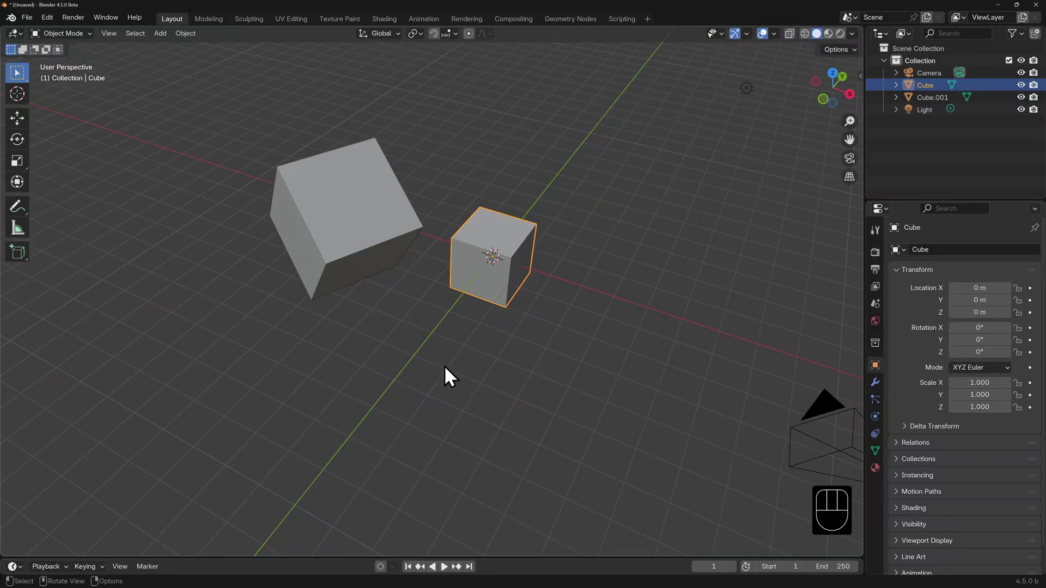
left_click(344, 214)
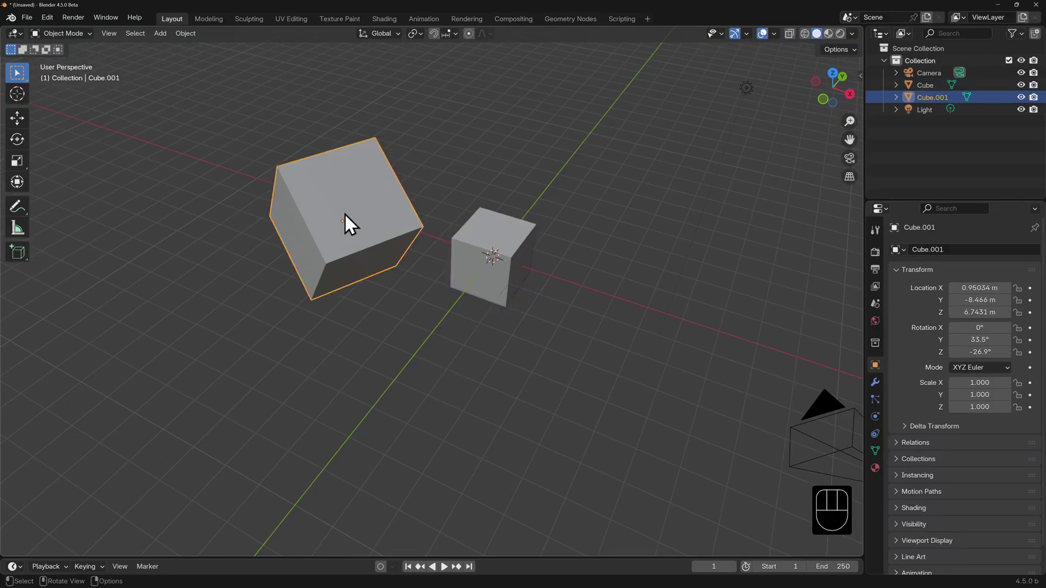
key("F9")
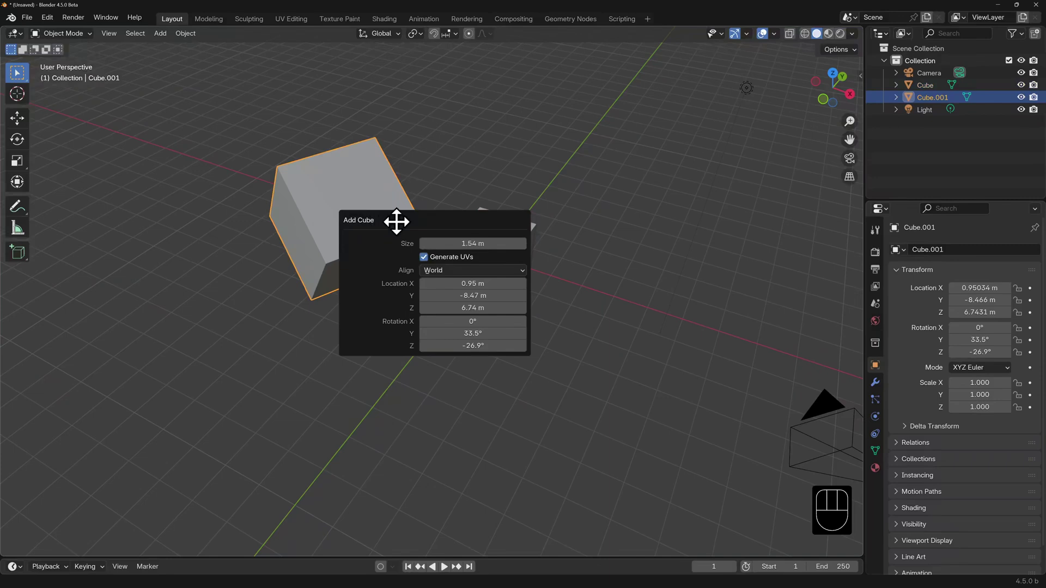
- Add a UV sphere to the scene near the cubes
key("shift+a")
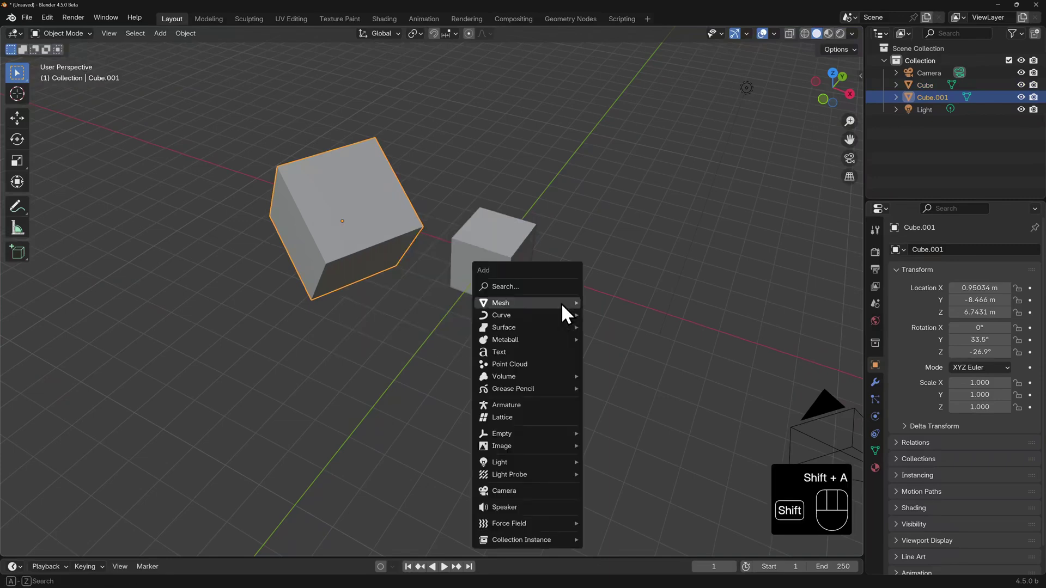
mouse_move(561, 303)
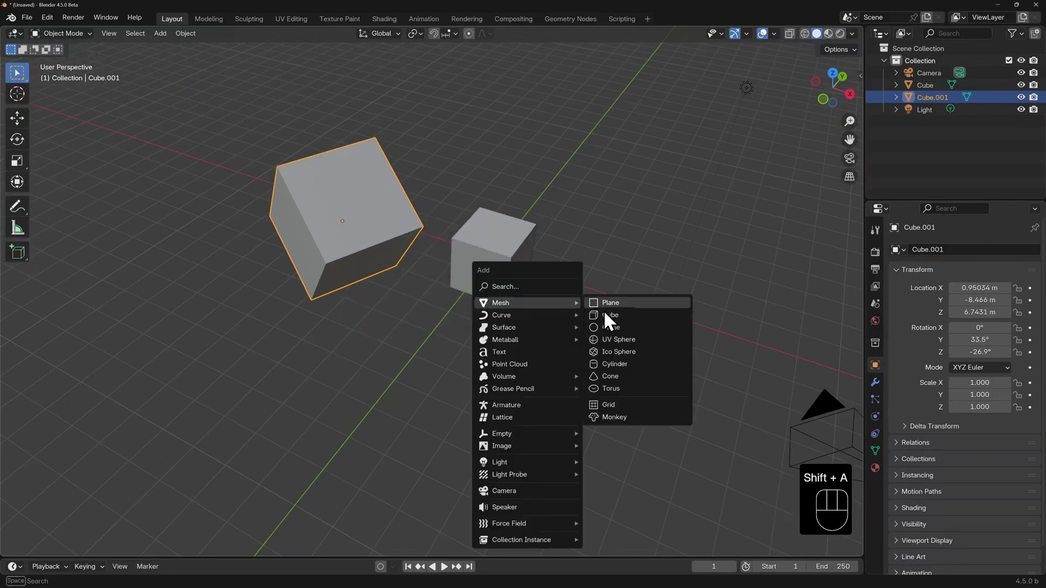
left_click(623, 338)
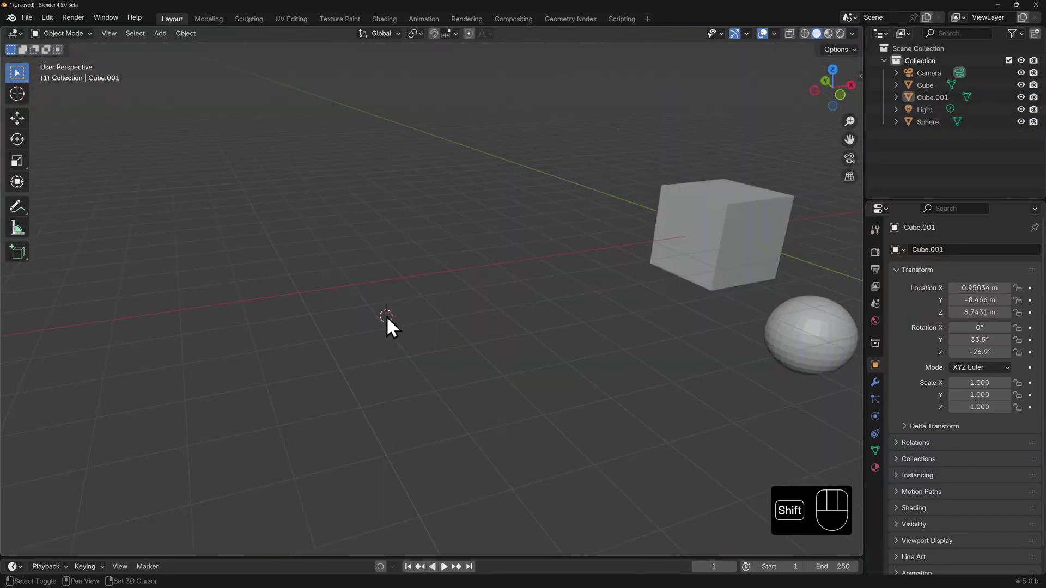
- Add a 2 m plane and view its Align choices
key("shift+a")
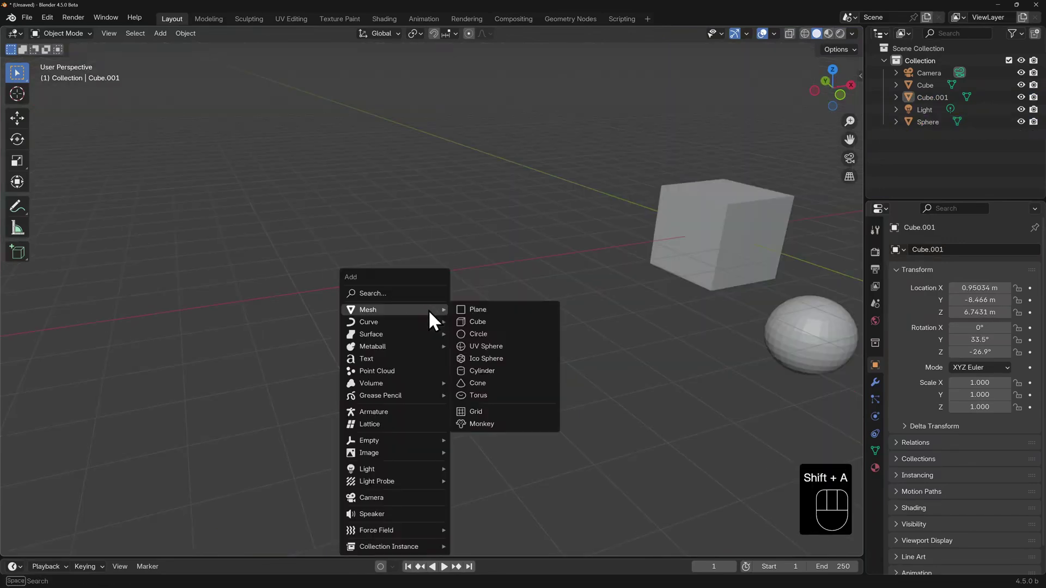
left_click(482, 310)
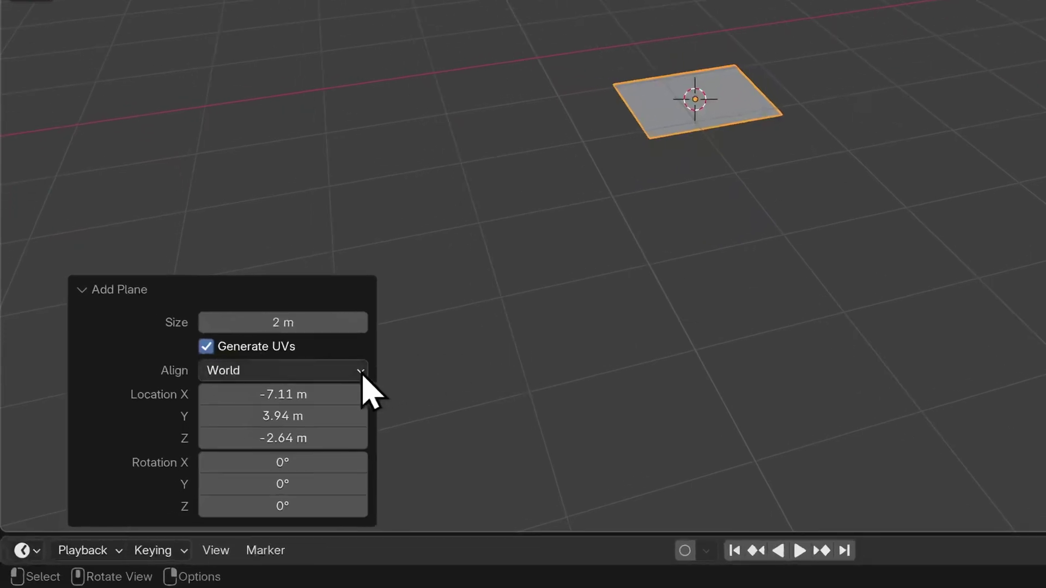
left_click(361, 372)
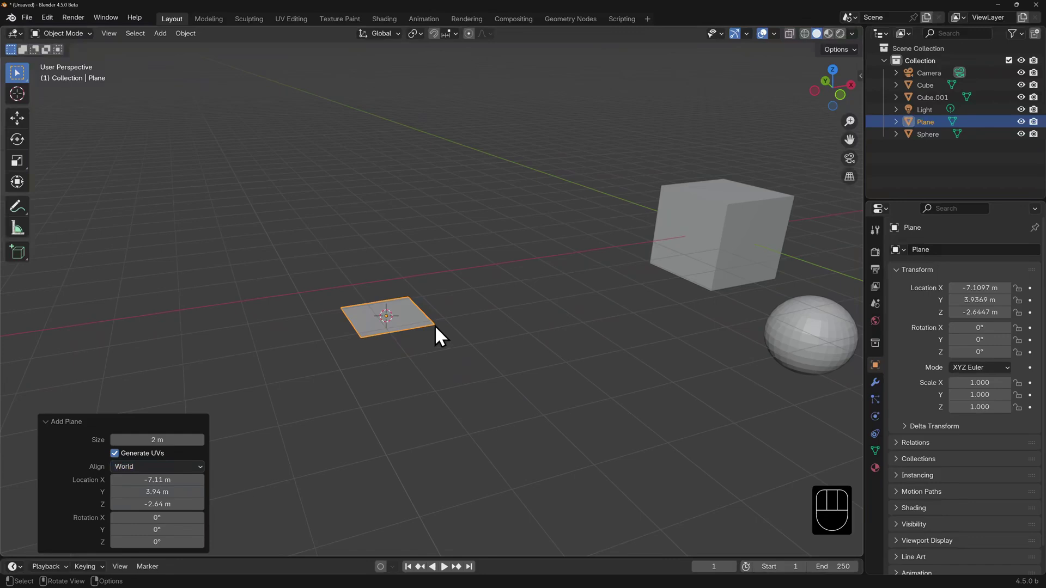
- In front view, set the plane's Align to View so it stands upright at 90° X
key("KP_1")
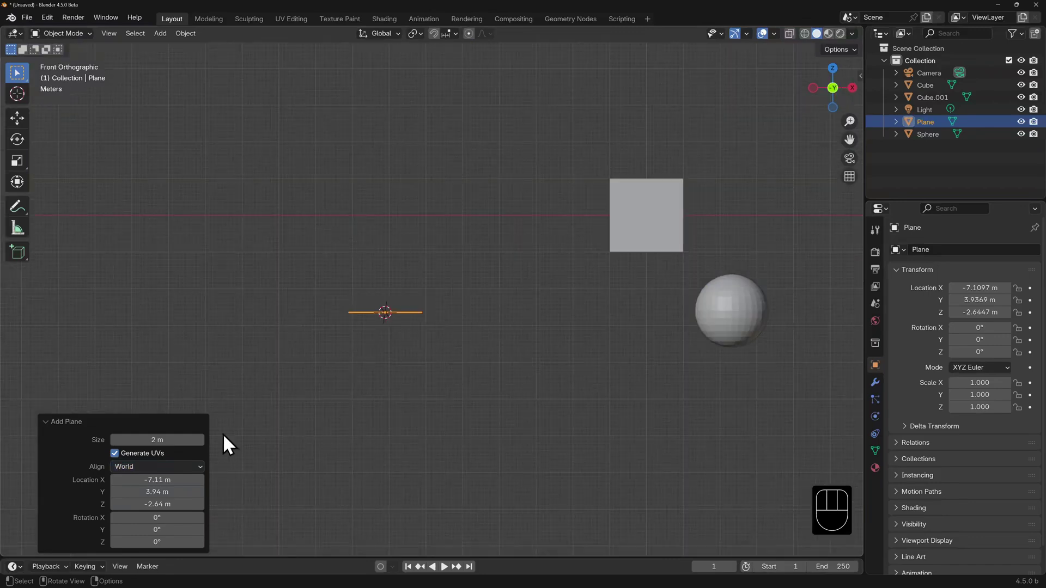
left_click(178, 468)
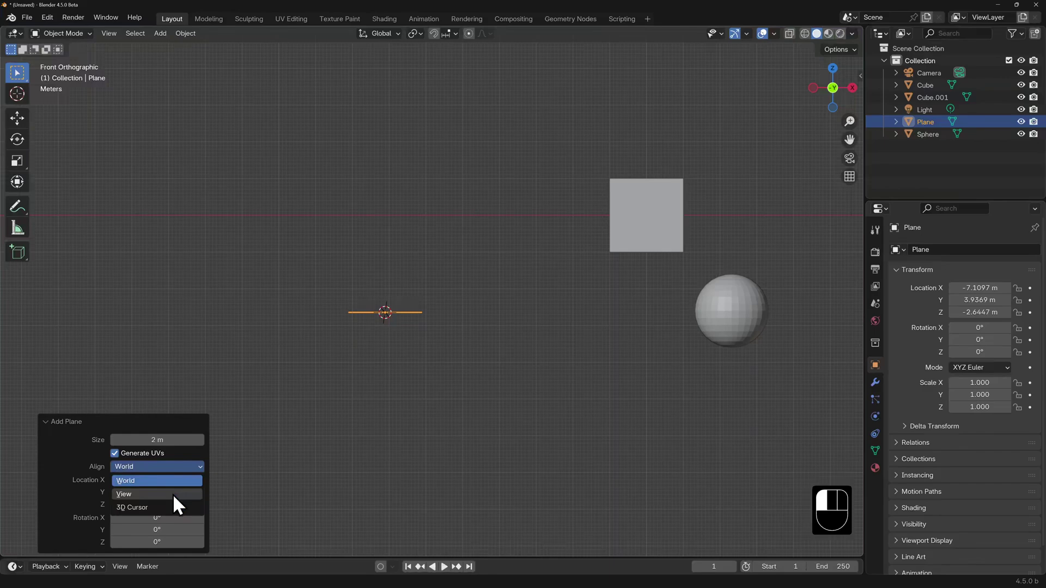
left_click(172, 494)
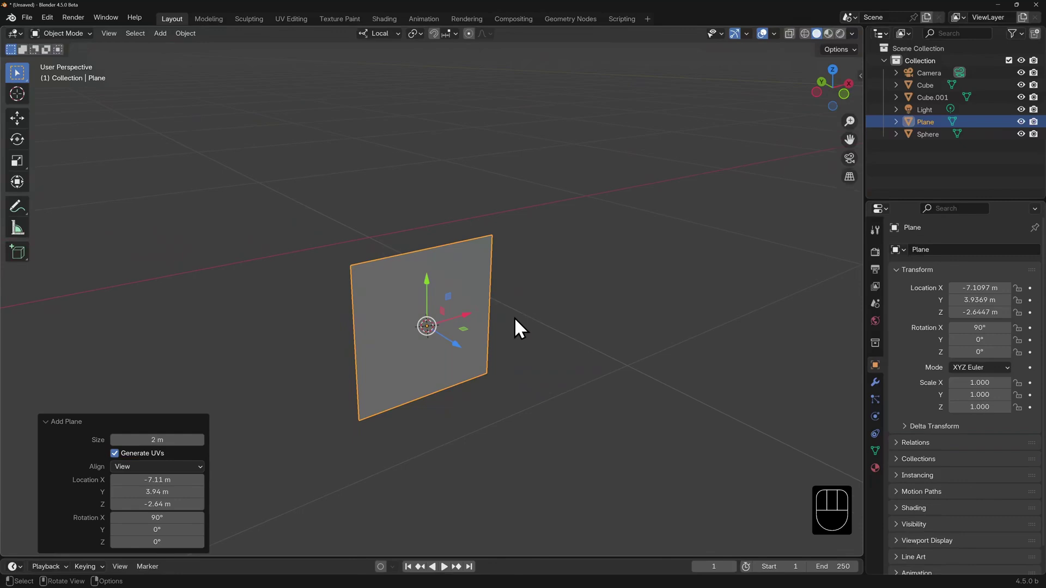
- Switch to the Move tool and bring up the Object menu
key("shift+space")
key("g")
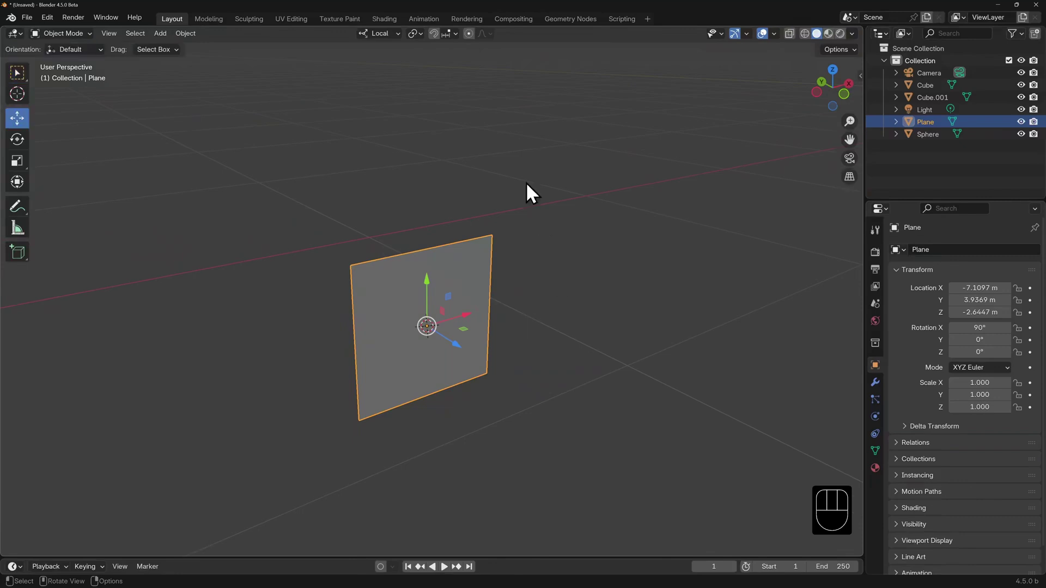
left_click(185, 33)
- Apply the plane's rotation to its mesh and set its Z location to 0 m
mouse_move(262, 98)
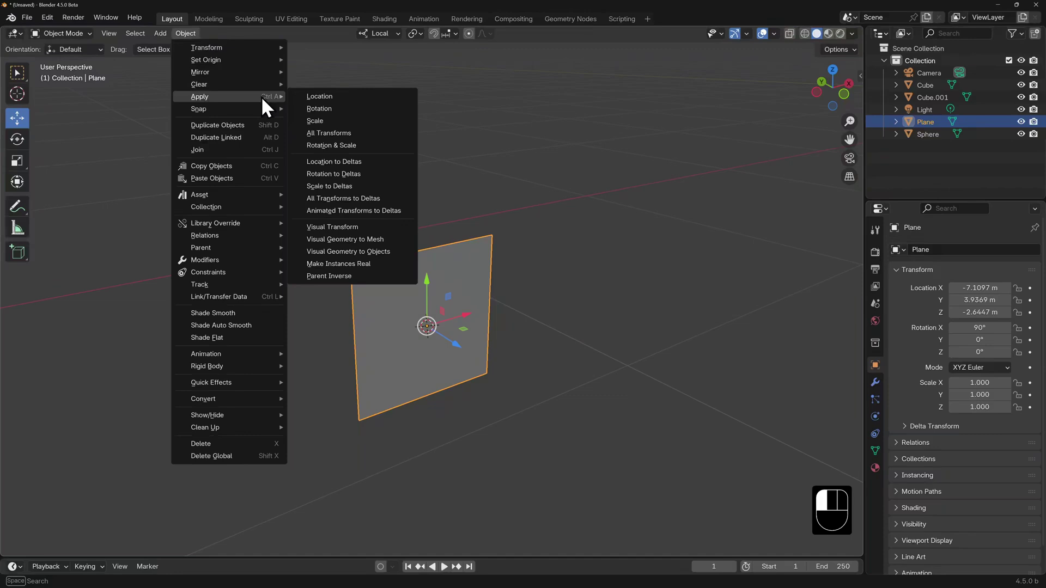
left_click(359, 109)
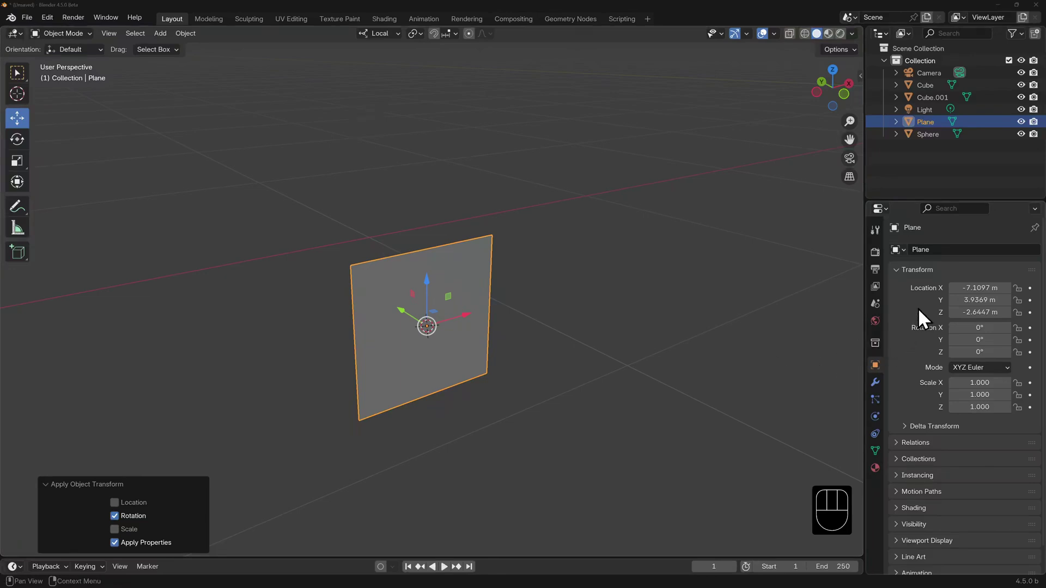
left_click_drag(979, 312, 1000, 312)
left_click(960, 311)
type("0")
key("Return")
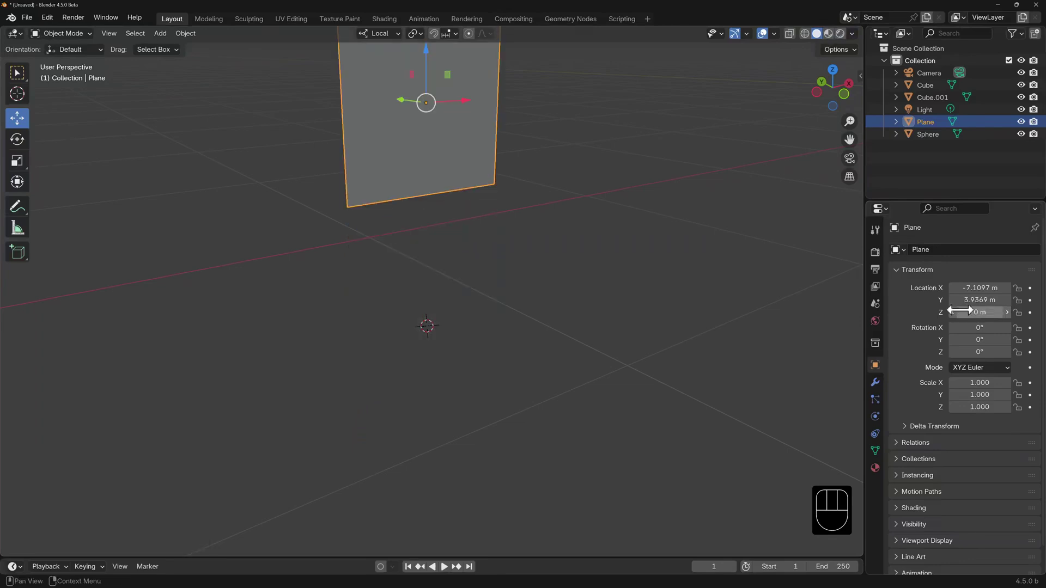
- Slide the plane's Y location to 0 m
middle_click_drag(790, 294, 591, 314)
left_click_drag(980, 300, 980, 301)
mouse_move(677, 361)
middle_mouse_down()
mouse_move(642, 359)
mouse_move(671, 351)
middle_mouse_up()
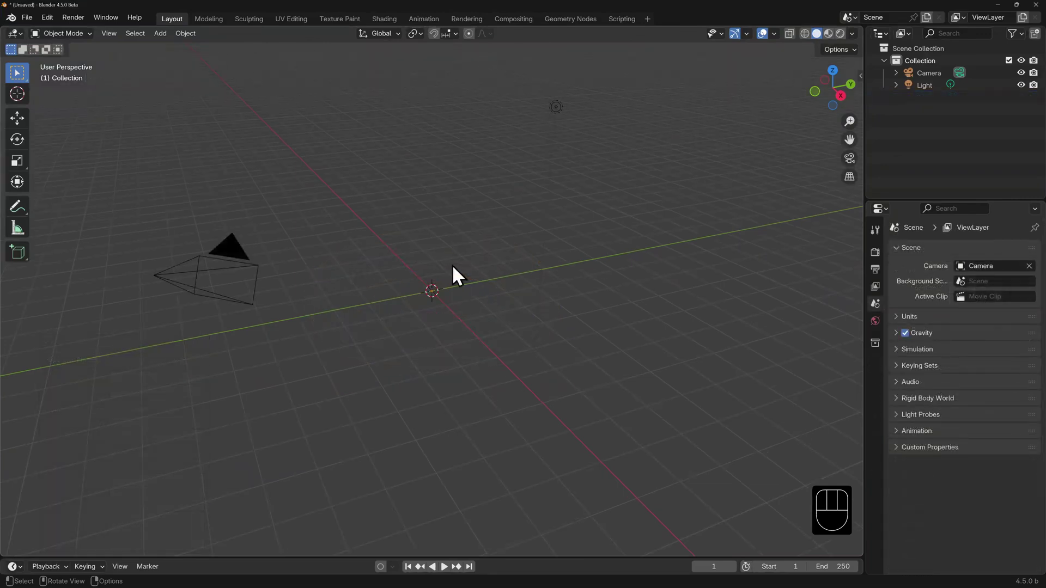
- Add a torus at the origin with 48 major and 12 minor segments
key("shift+a")
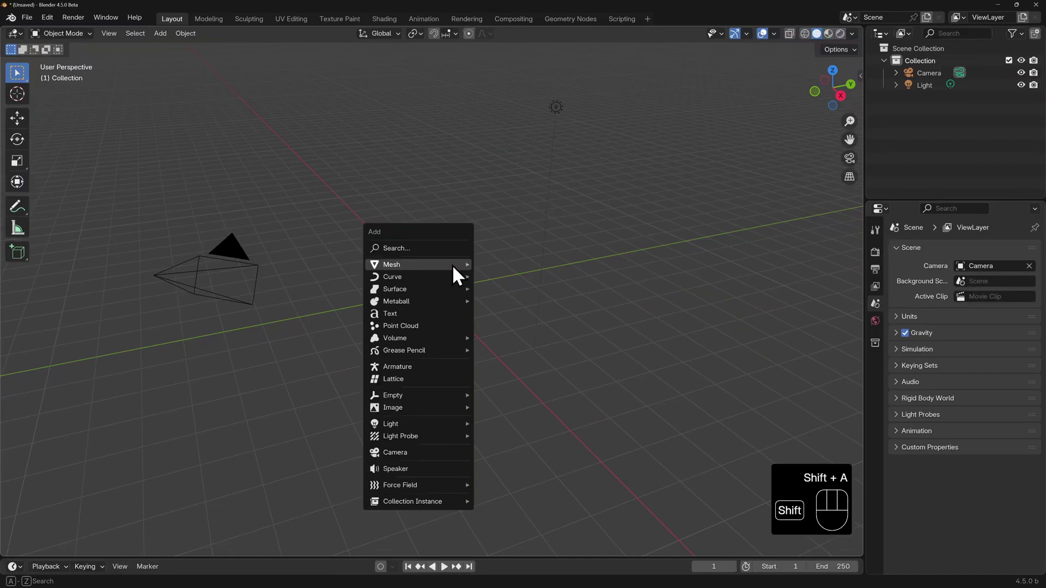
mouse_move(452, 265)
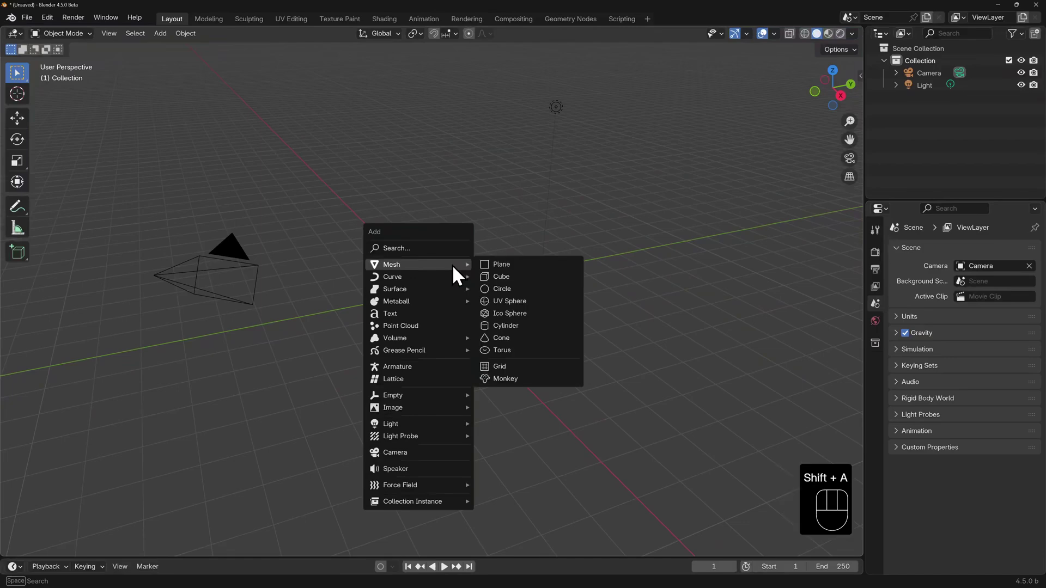
left_click(525, 352)
scroll(432, 334, "up", 2)
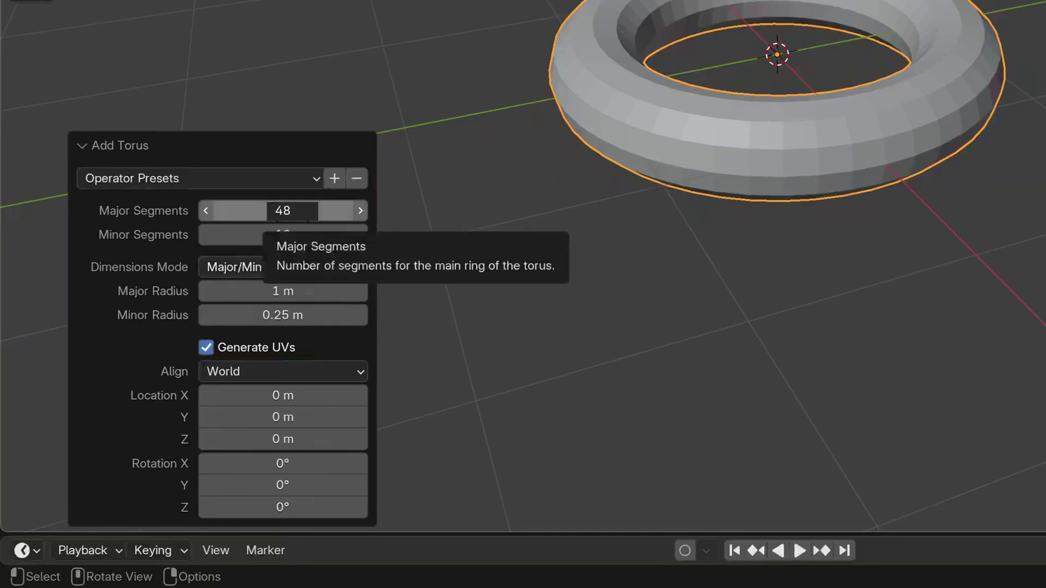
- Set the torus to 36 major segments and 6 minor segments
left_click(289, 211)
type("36")
key("Return")
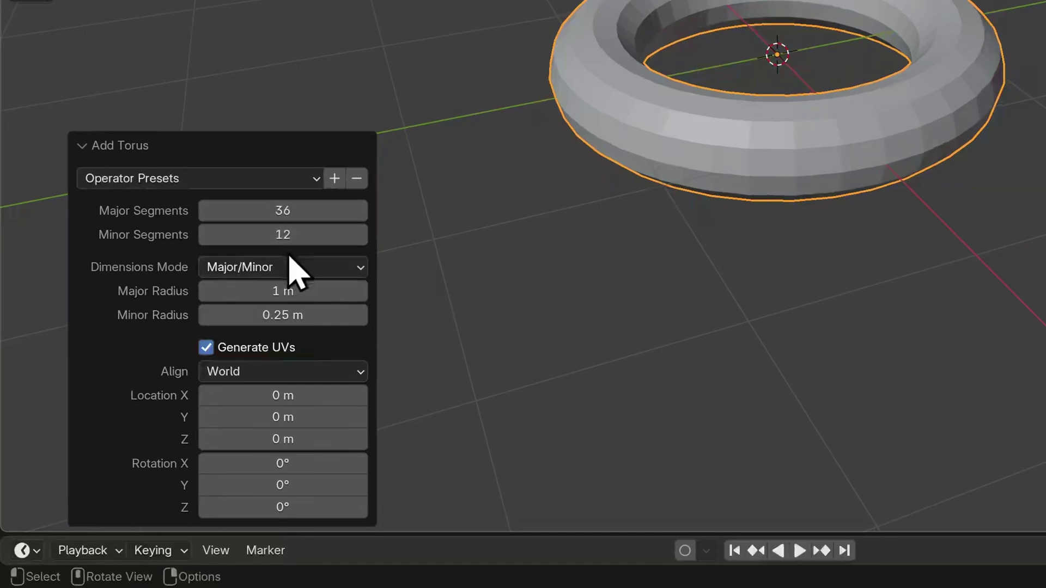
left_click(282, 233)
type("6")
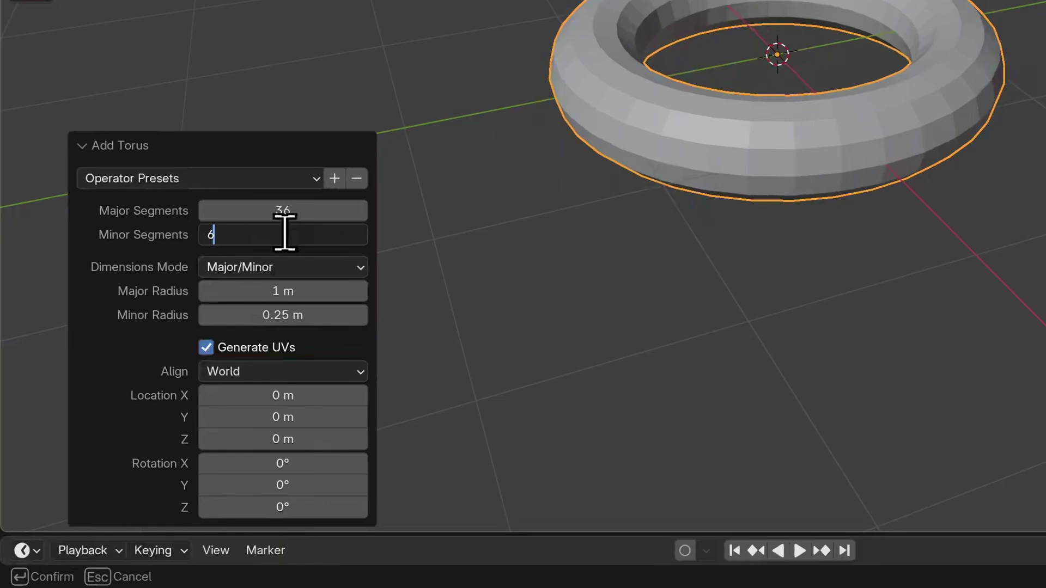
key("Return")
- Save these settings as the operator preset 'LowPolyTorus' and confirm it appears in the presets list
left_click(335, 180)
left_click(383, 197)
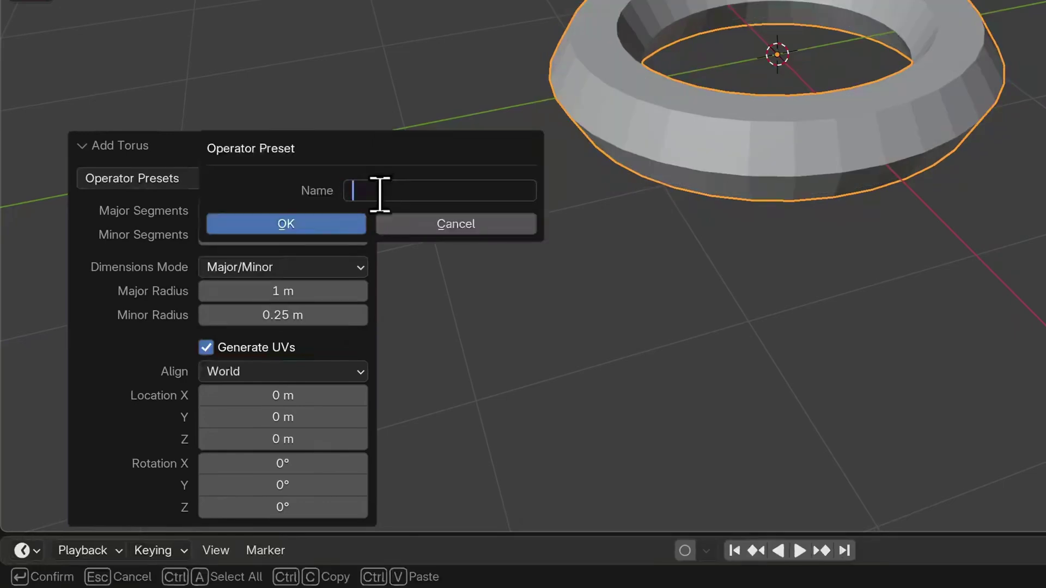
type("LowPolyTorus")
left_click(327, 231)
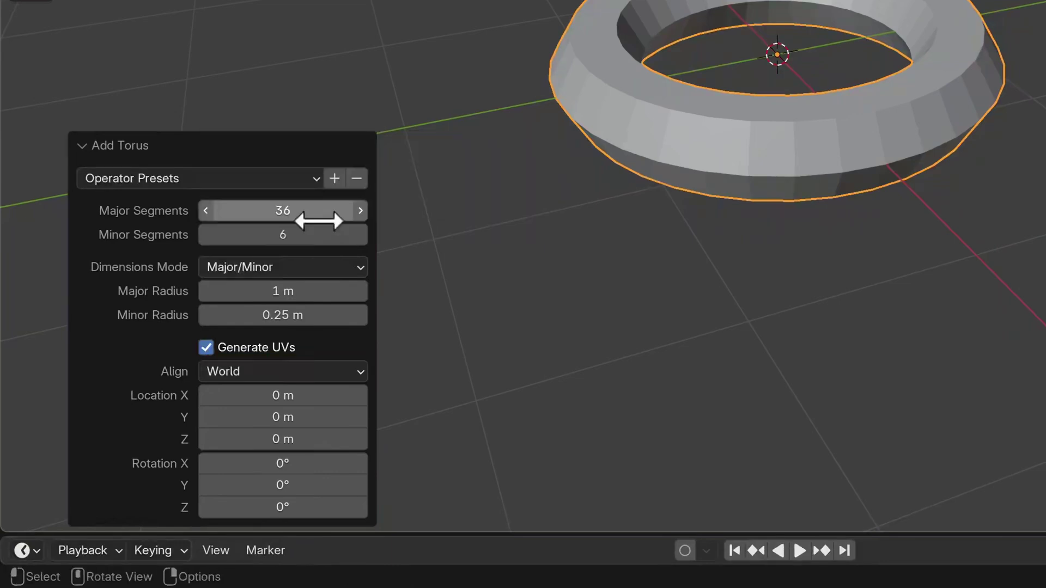
left_click(299, 181)
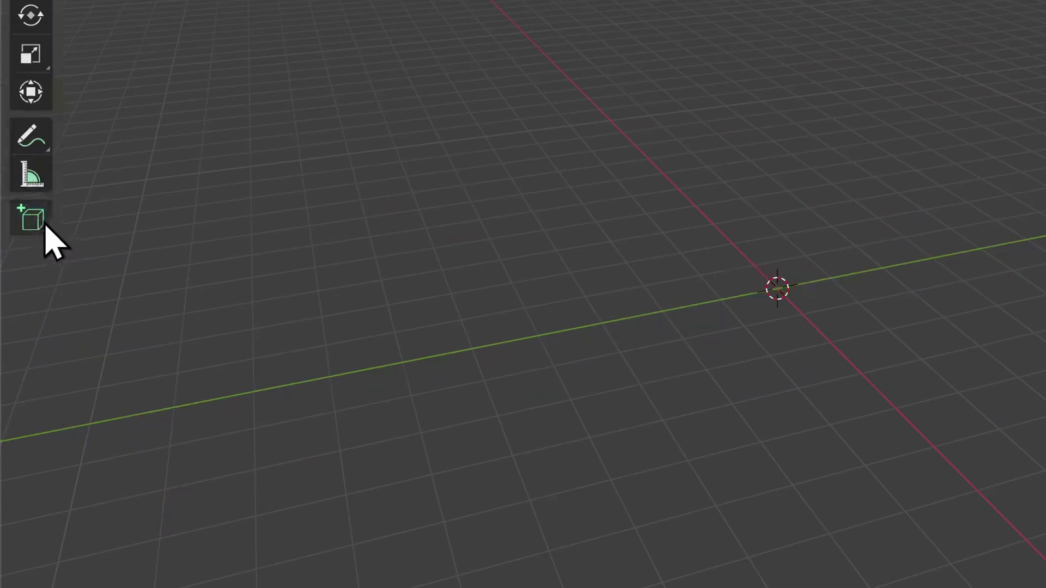
- Activate the interactive Add Cube tool and bring up its primitive shape choices
left_click(41, 222)
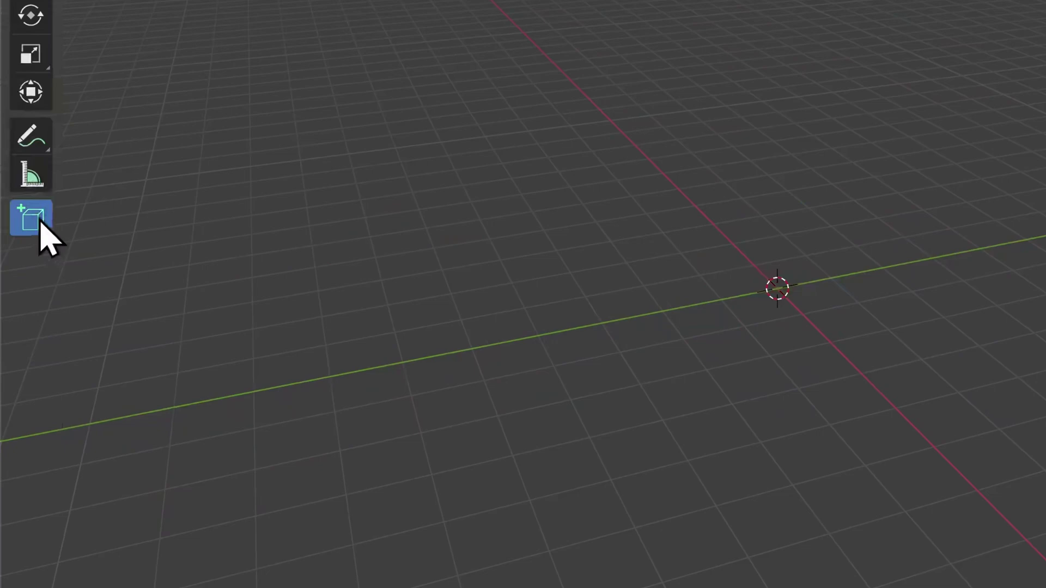
left_click(40, 221)
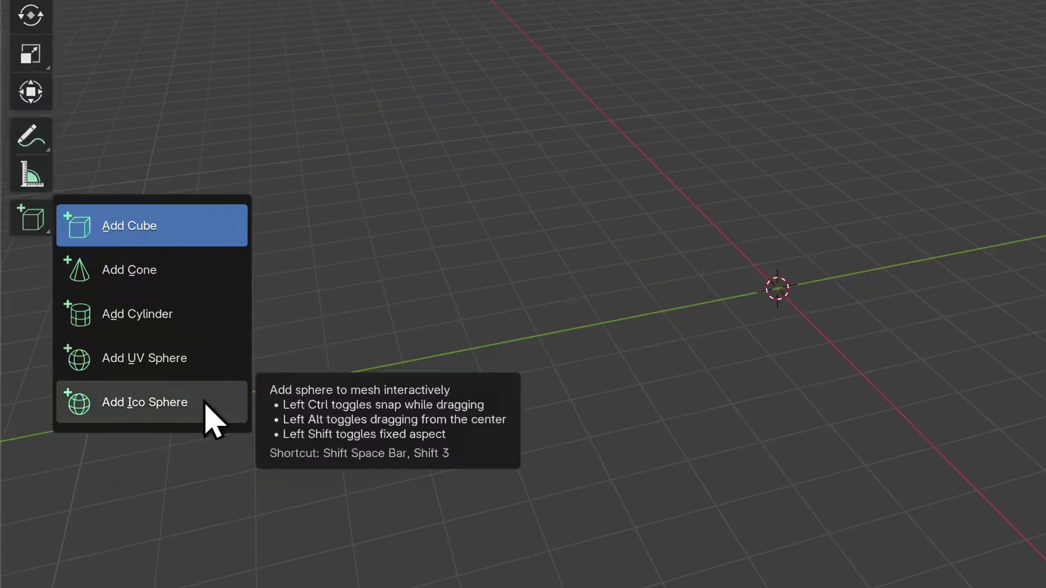
- With Add Cylinder, draw a centred circular base on the grid, then grow its height from the centre
left_click(206, 338)
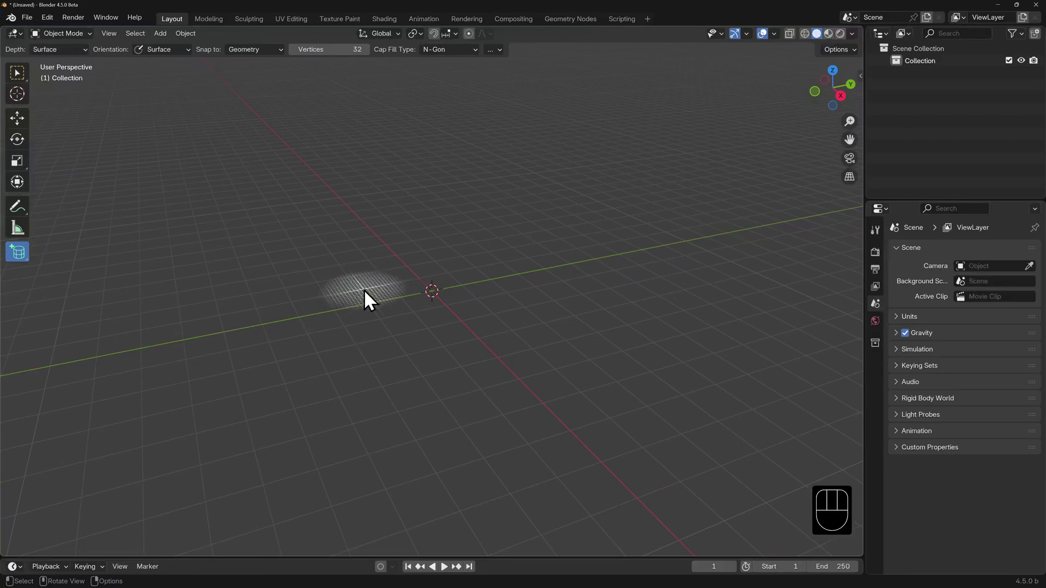
left_click_drag(364, 289, 515, 318)
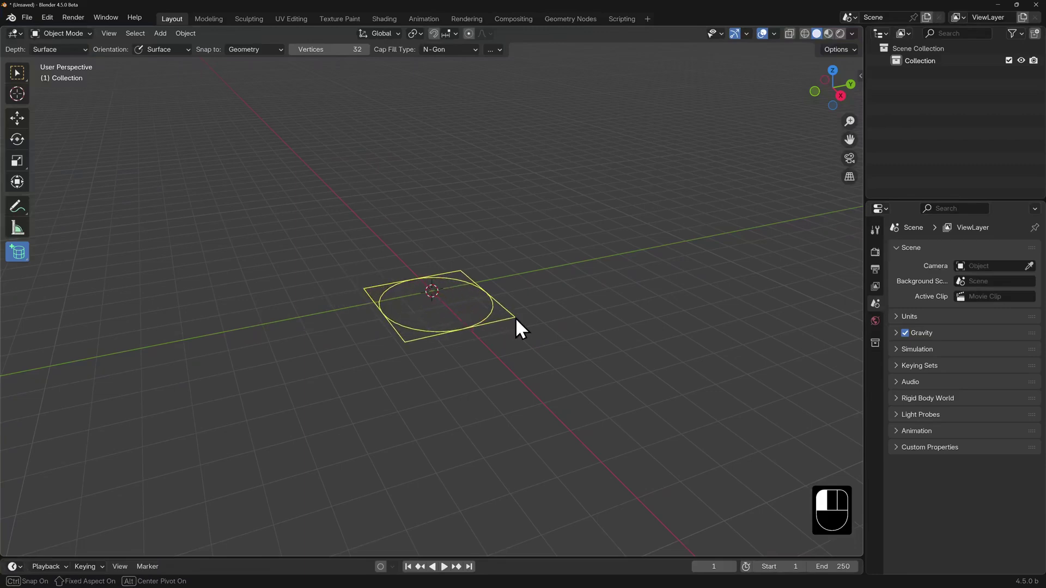
left_click_drag(515, 318, 534, 332)
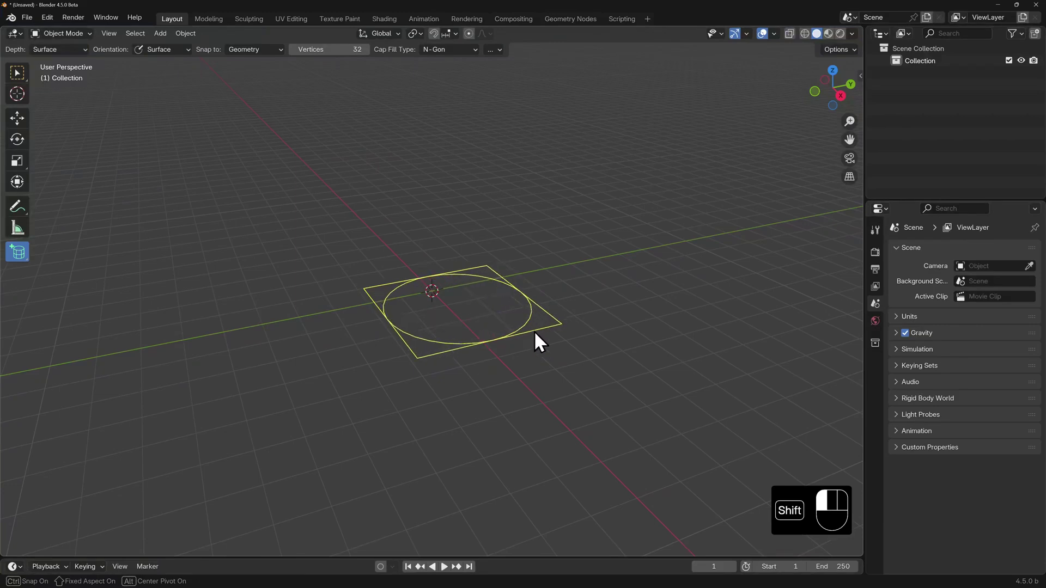
left_click_drag(533, 332, 475, 331, "shift")
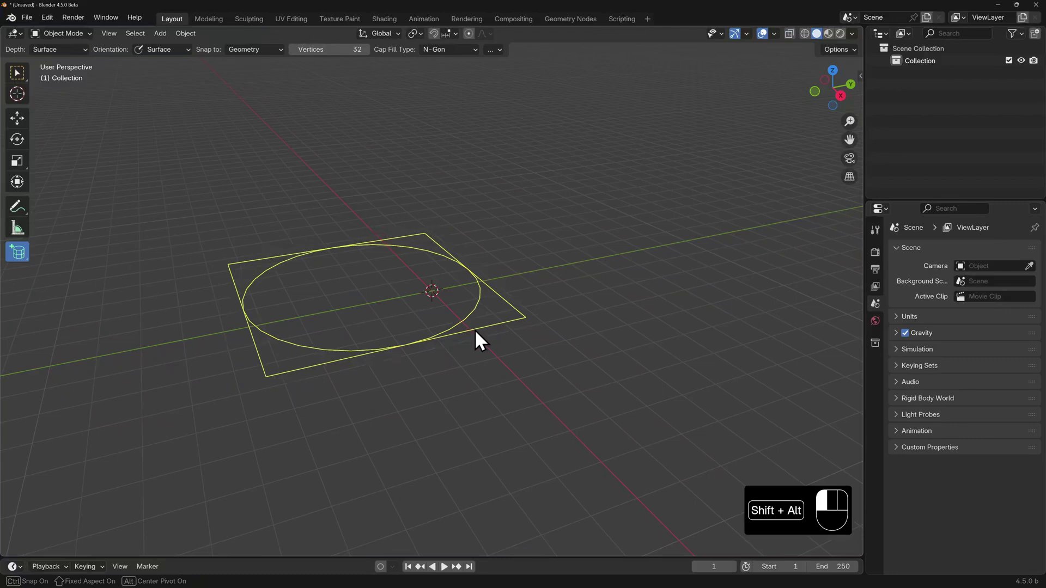
left_click_drag(475, 329, 475, 329, "alt+shift")
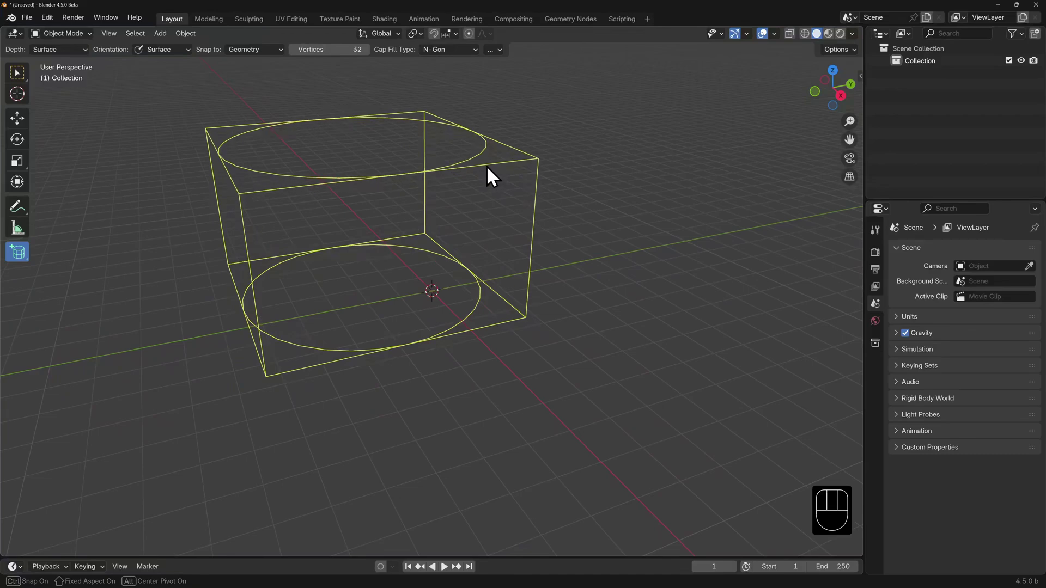
key("alt")
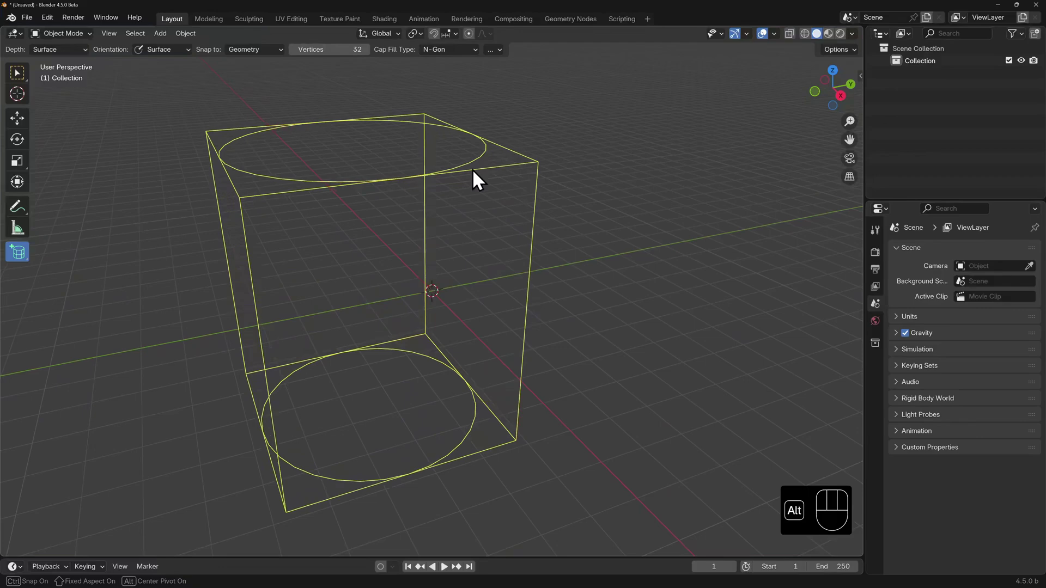
- Finish the cylinder and place it at X 0, Y 0, Z 2 m, then switch to Add Cone
left_click(459, 119)
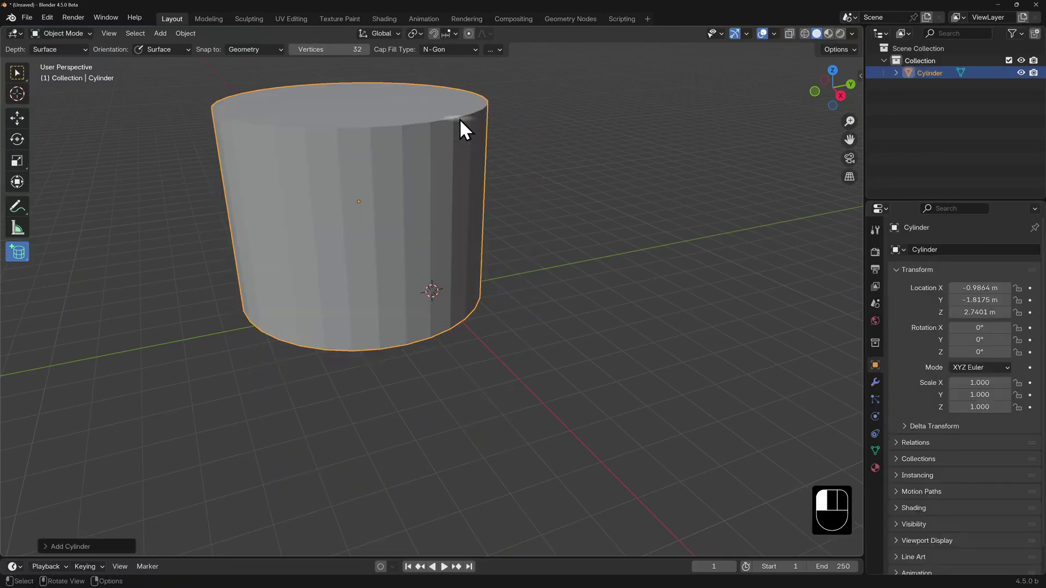
left_click(86, 546)
left_click(155, 479)
type("0")
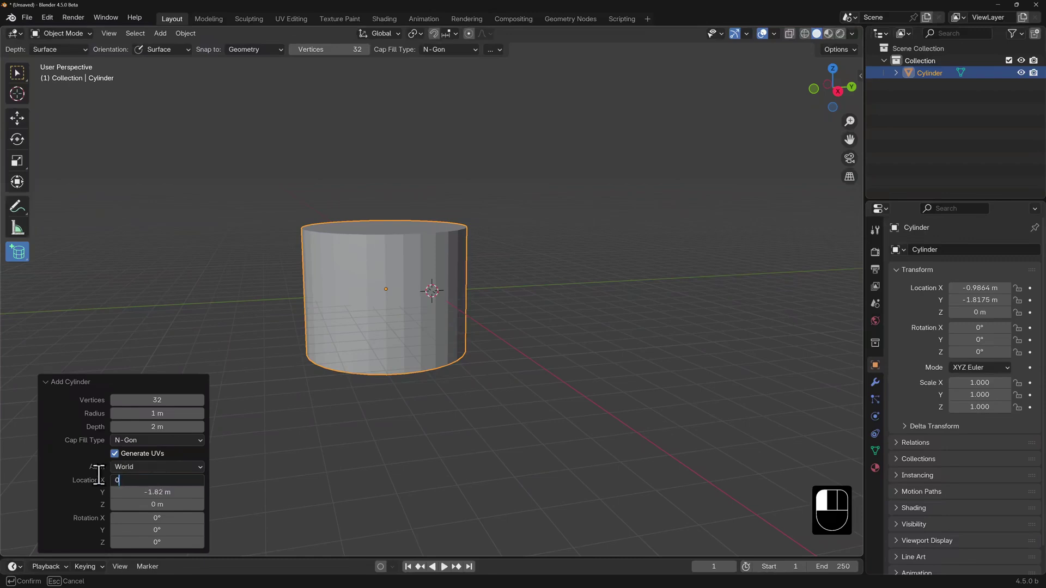
left_click(155, 491)
type("0")
key("Return")
left_click_drag(155, 504, 209, 128)
key("Escape")
middle_click_drag(207, 125, 248, 295)
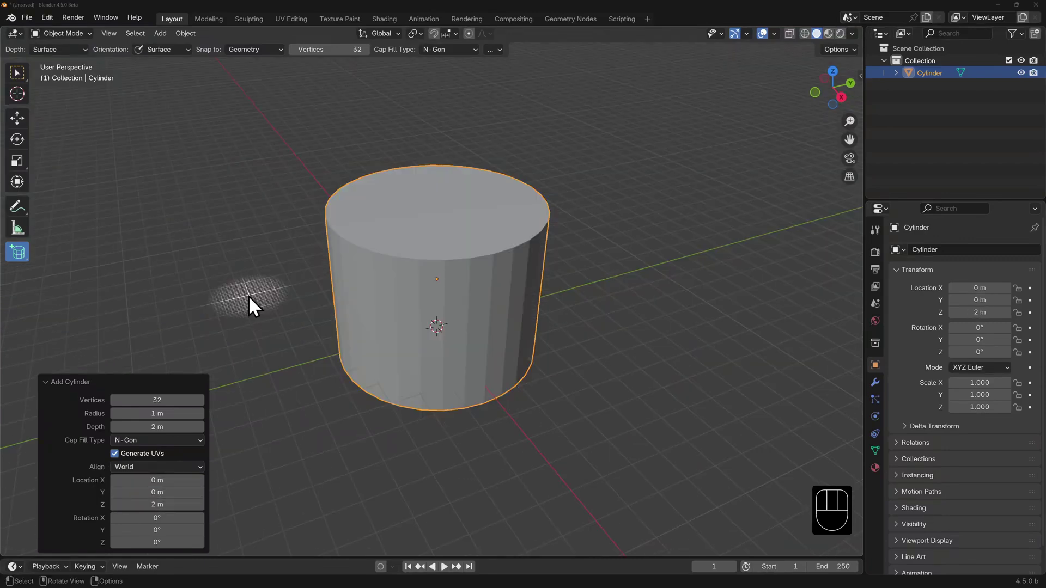
left_click_drag(21, 247, 70, 278)
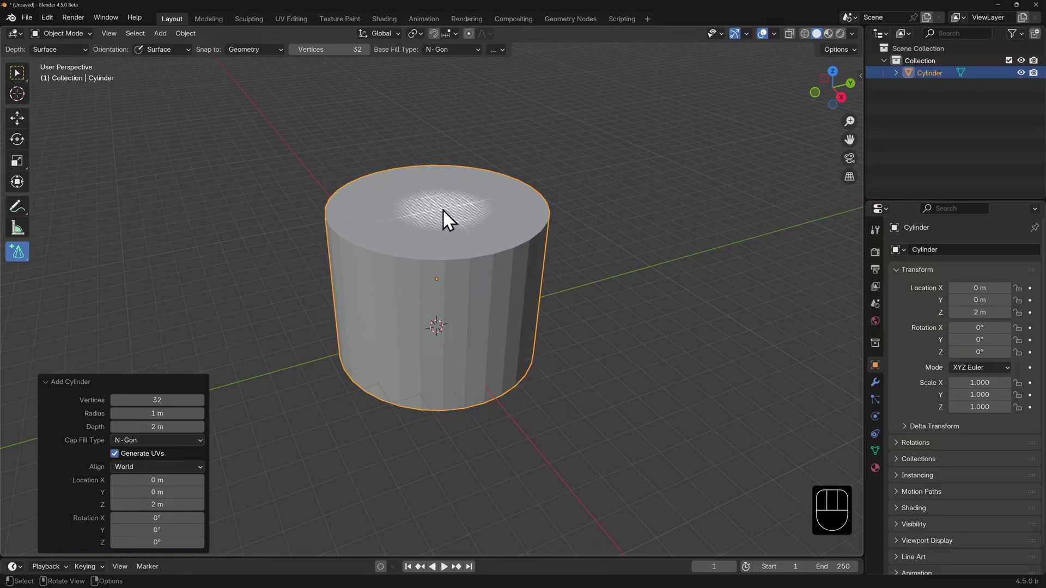
- Snap a cone and two UV spheres onto the cylinder's side
left_click_drag(515, 309, 555, 362)
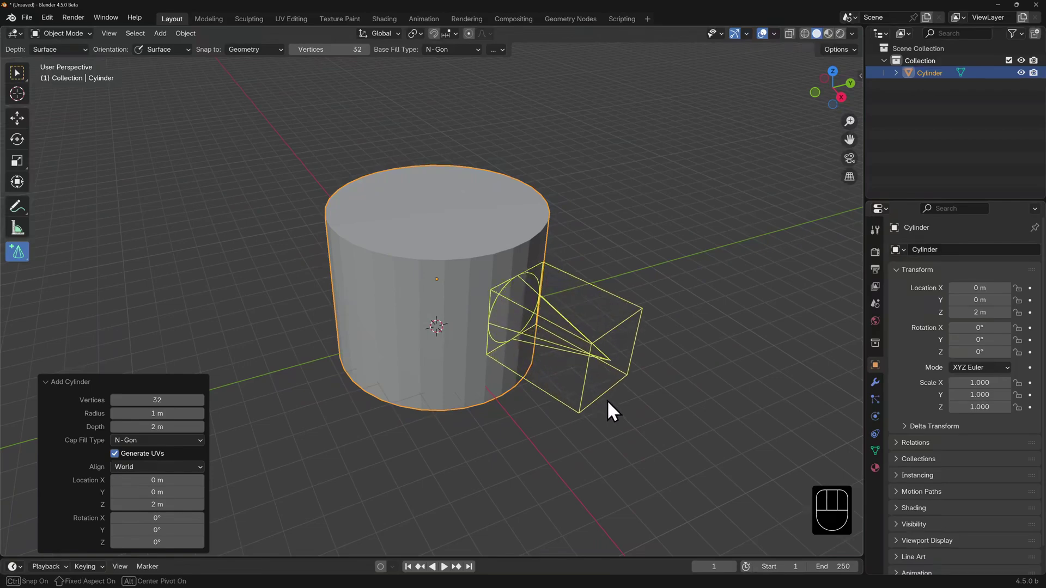
left_click(595, 389)
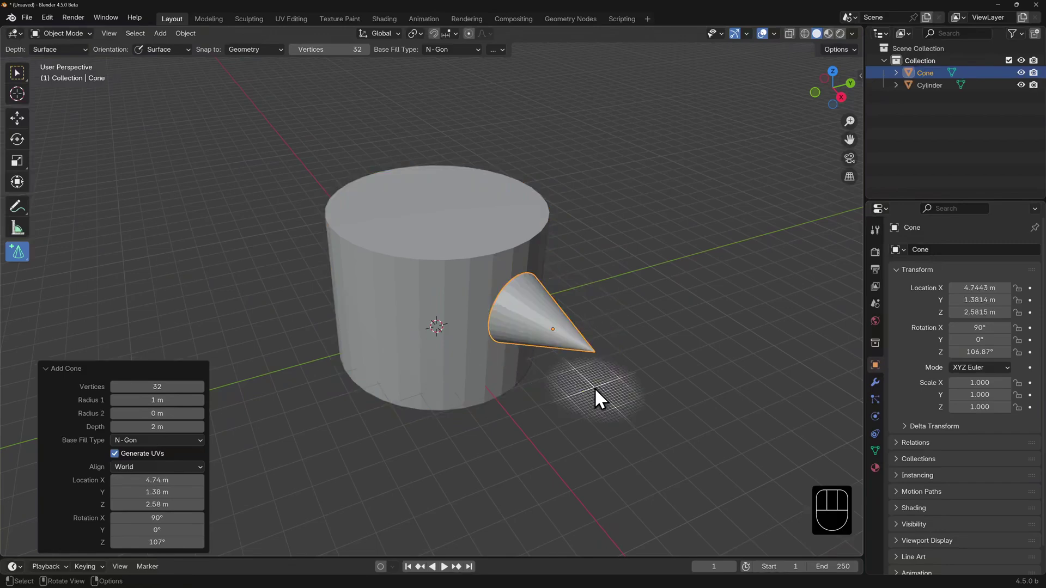
left_click_drag(18, 252, 71, 329)
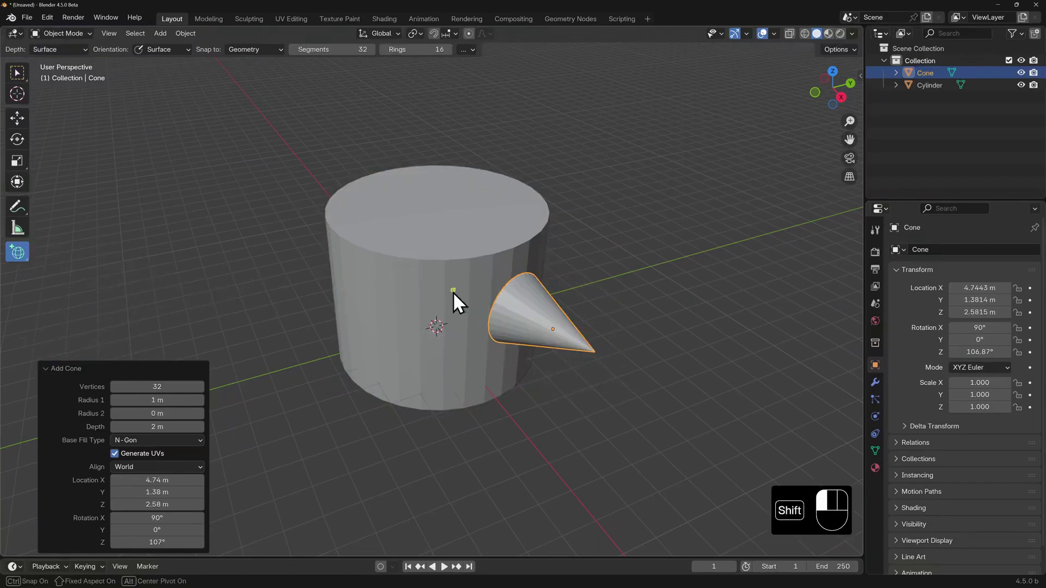
left_click_drag(453, 292, 462, 329, "alt+shift")
middle_click_drag(462, 329, 433, 259)
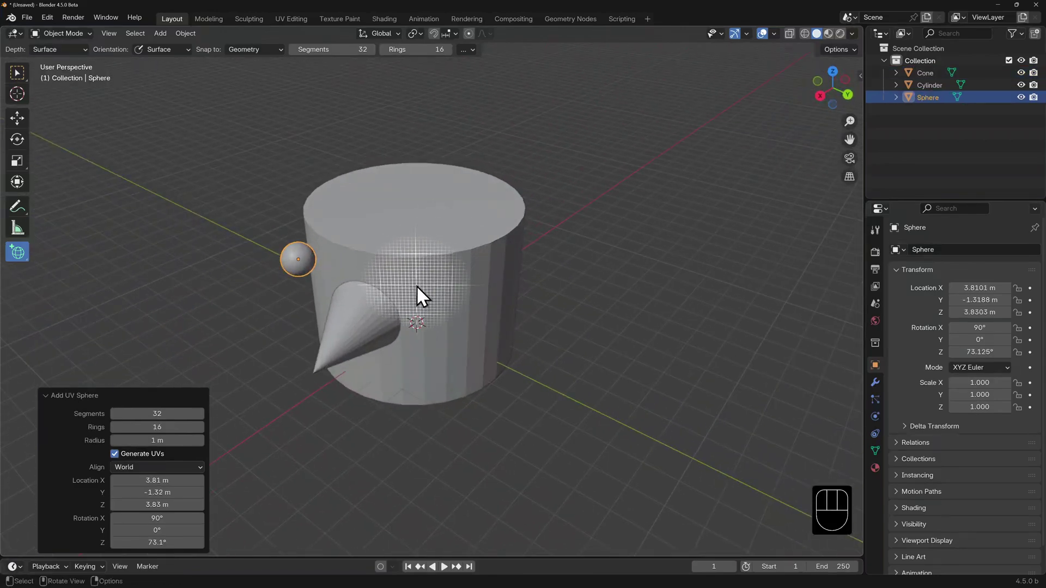
left_click_drag(411, 283, 414, 313, "alt+shift")
middle_click_drag(352, 279, 436, 304)
- Snap two boxes onto the cylinder's top, the second one taller
left_click(20, 247)
left_click(65, 257)
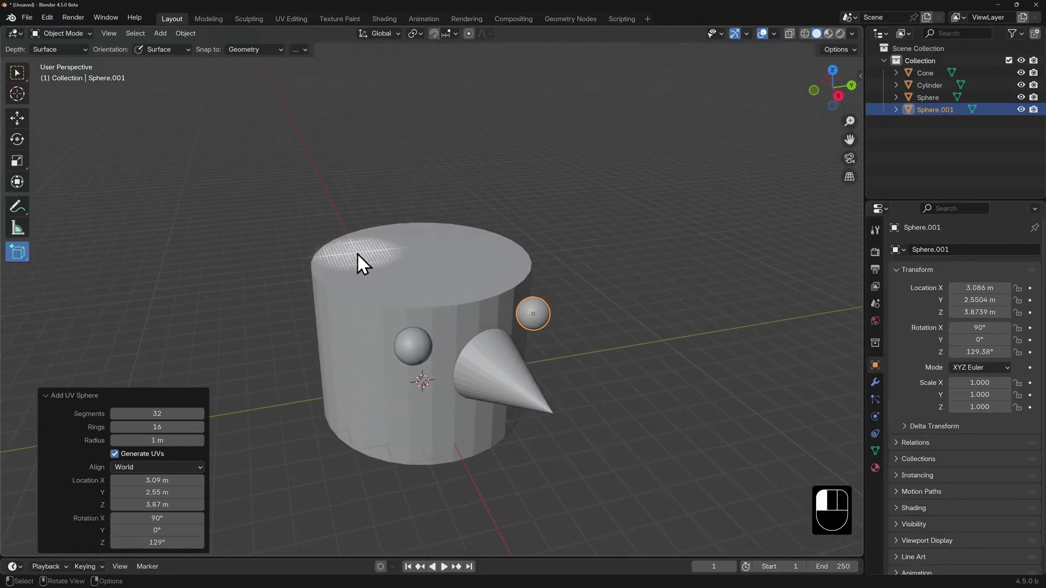
left_click_drag(358, 253, 511, 266)
left_click(409, 220)
left_click(511, 203)
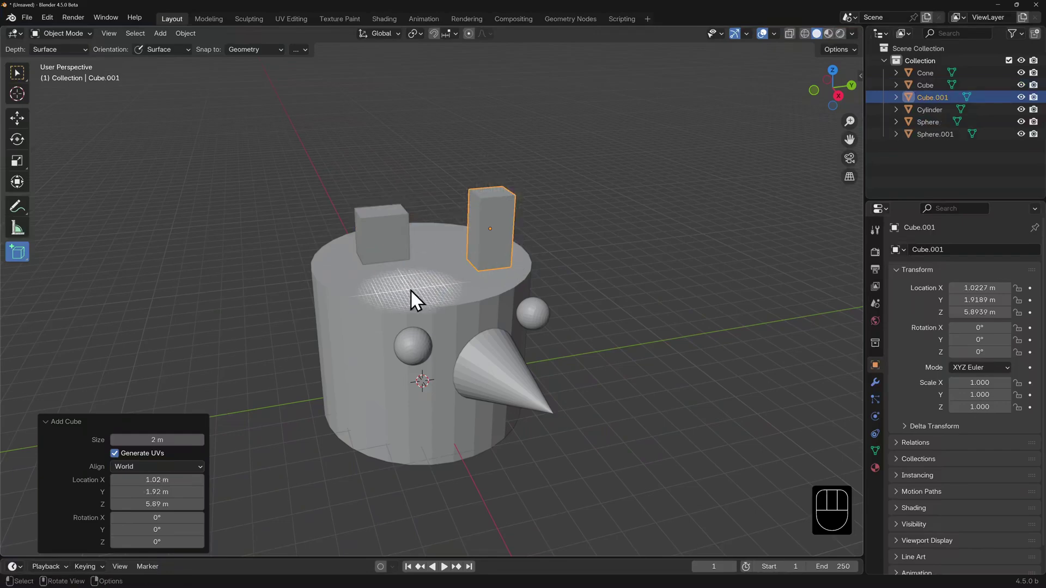
left_click(21, 251)
left_click(49, 276)
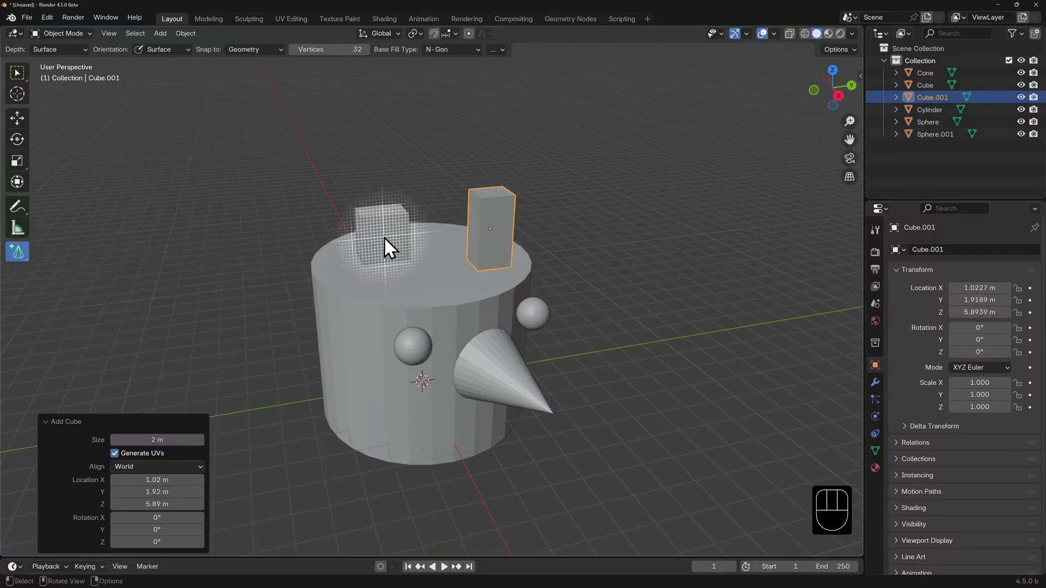